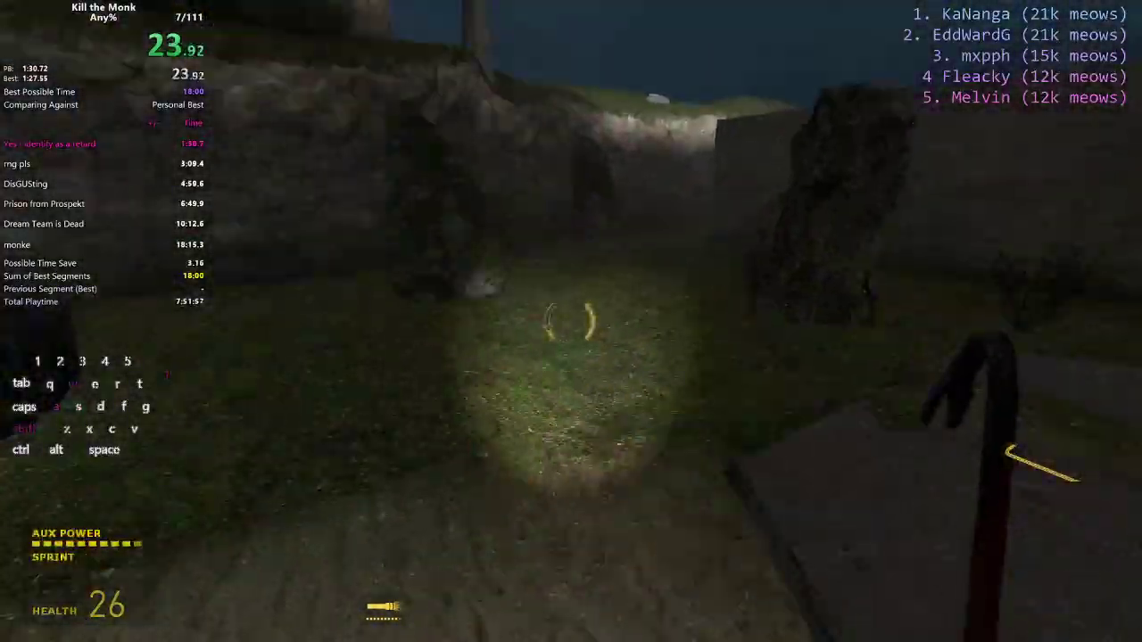
{"action": "key", "text": "ctrl"}
{"action": "key", "text": "d"}
{"action": "key", "text": "w"}
{"action": "key", "text": "shift"}
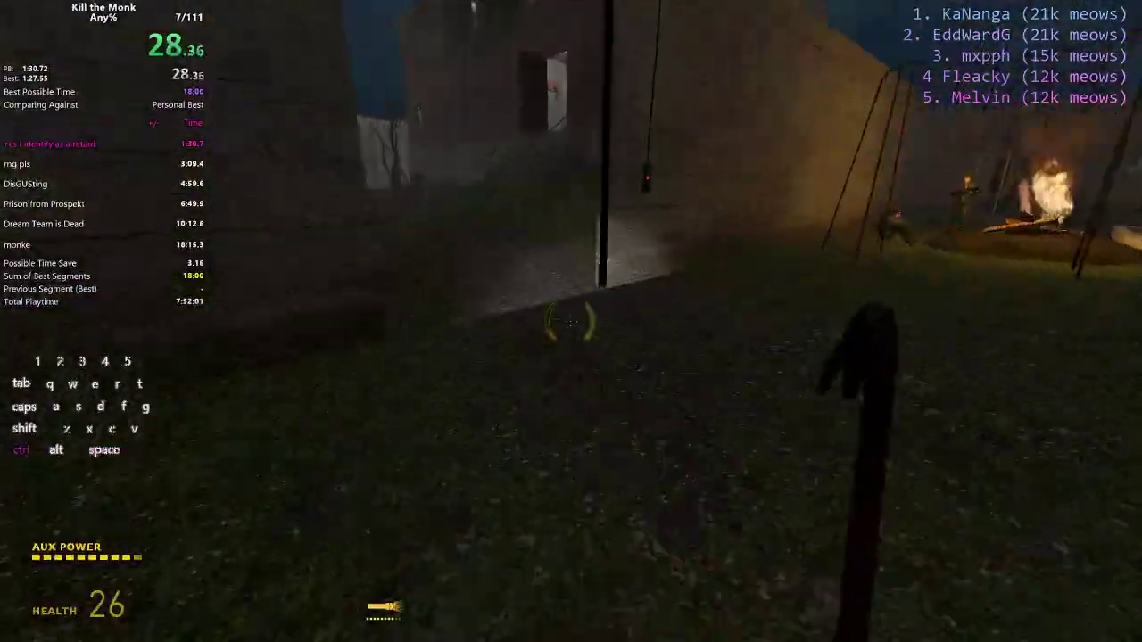
{"action": "key", "text": "ctrl"}
{"action": "key", "text": "shift"}
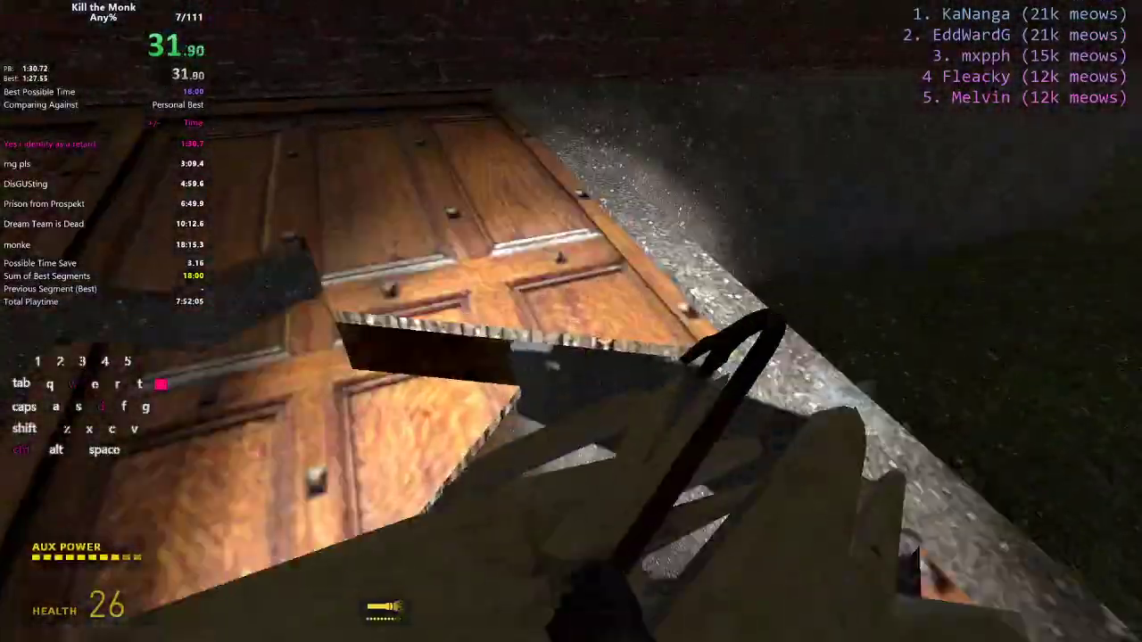
{"action": "key", "text": "ctrl"}
{"action": "key", "text": "shift"}
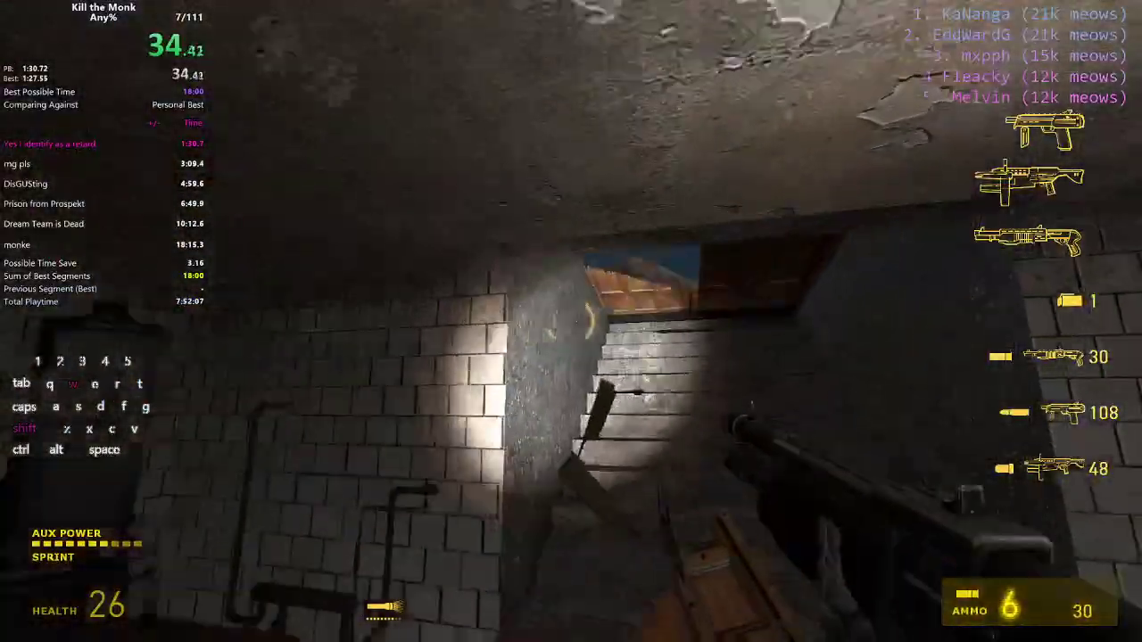
{"action": "left_click", "coordinate": [571, 321]}
{"action": "key", "text": "ctrl"}
{"action": "key", "text": "shift"}
{"action": "key", "text": "4"}
{"action": "key", "text": "ctrl+space"}
{"action": "key", "text": "d"}
{"action": "key", "text": "r"}
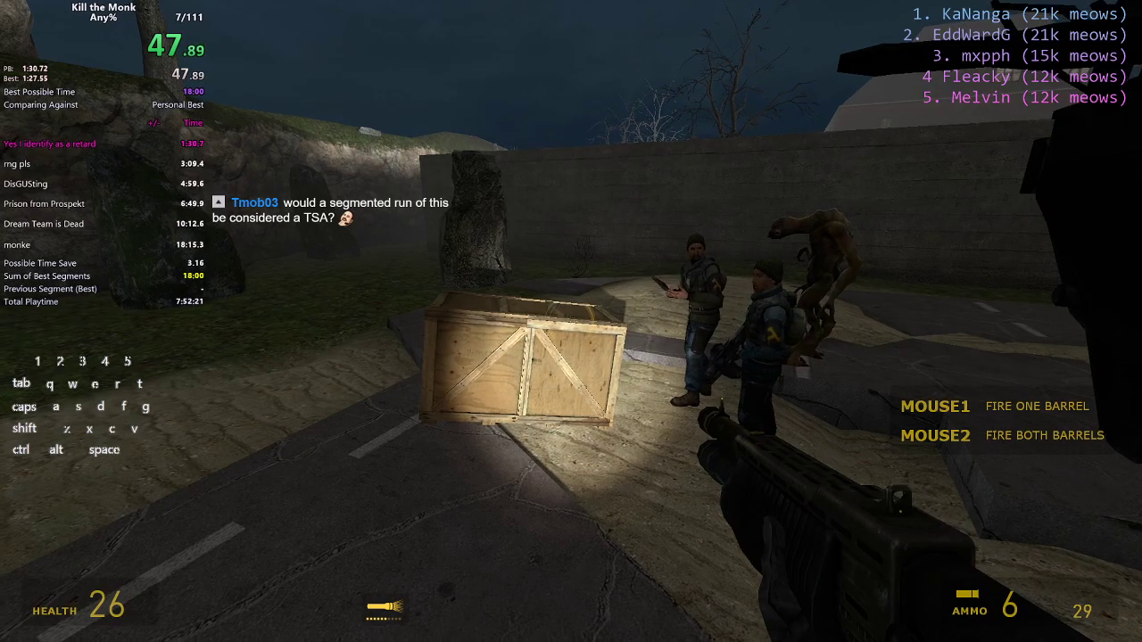
{"action": "key", "text": "ctrl+a"}
{"action": "key", "text": "d"}
{"action": "key", "text": "w"}
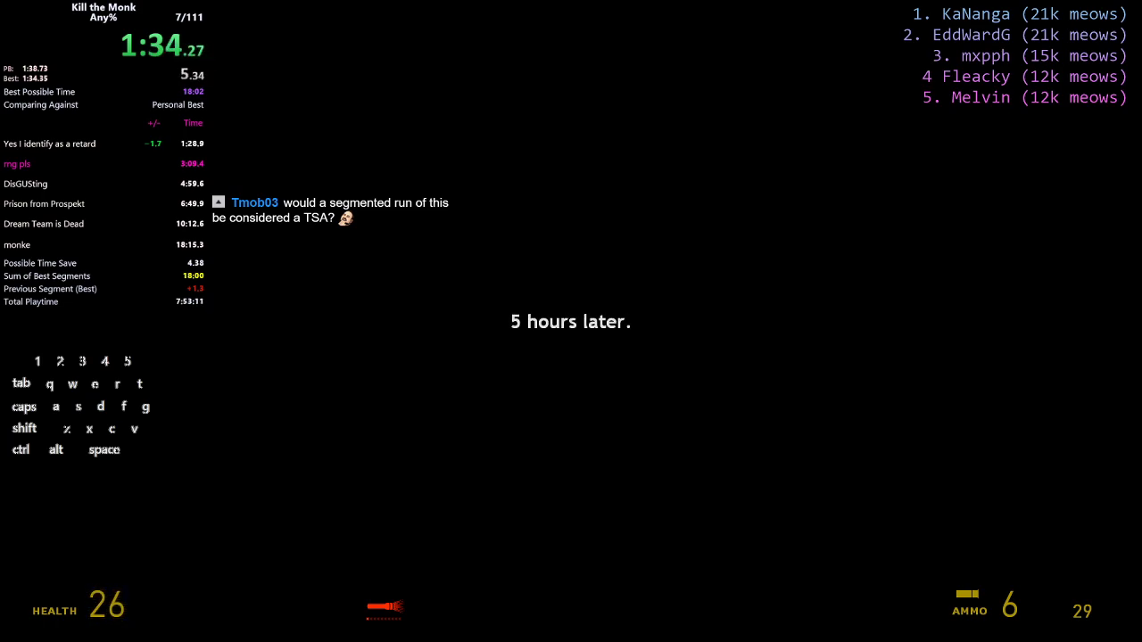
{"action": "key", "text": "w"}
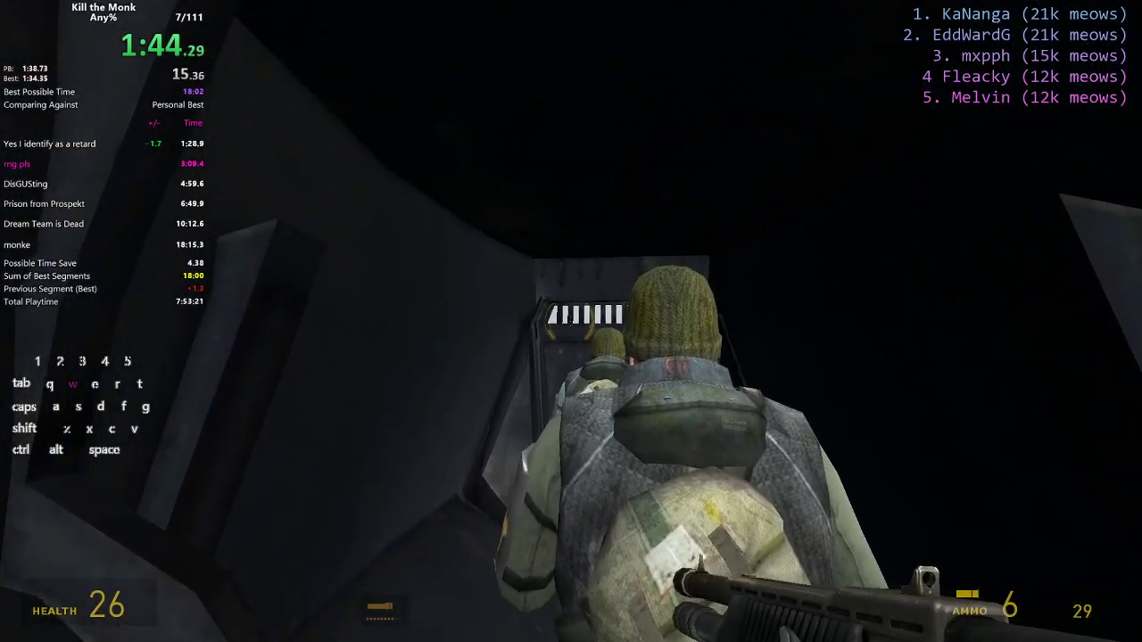
{"action": "key", "text": "d"}
{"action": "key", "text": "a"}
{"action": "key", "text": "w"}
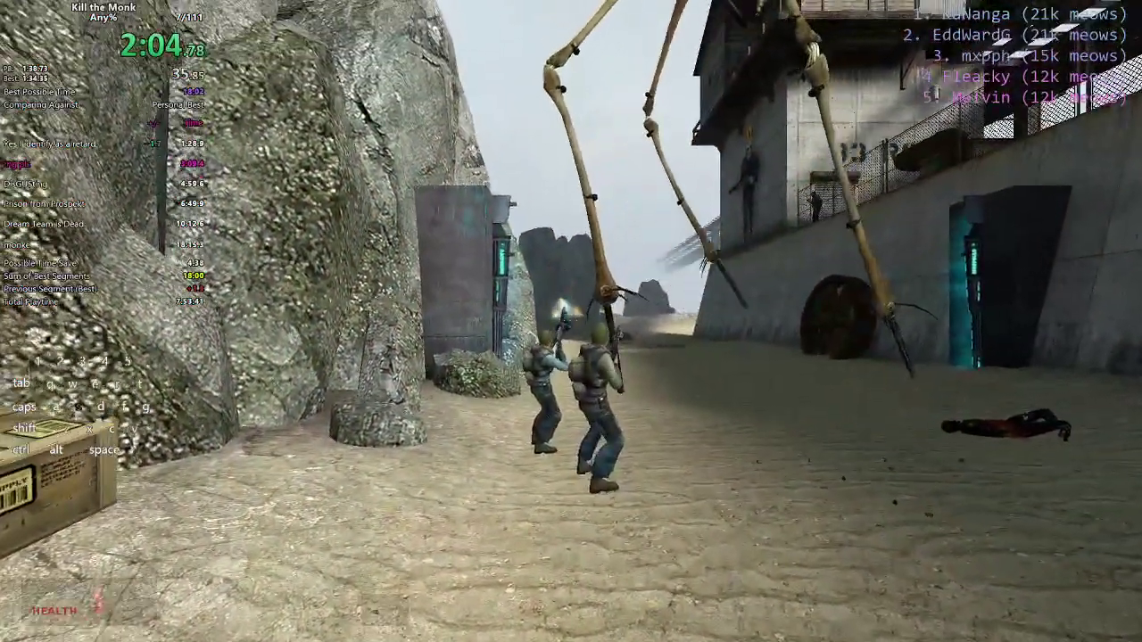
{"action": "key", "text": "shift+s"}
{"action": "key", "text": "w"}
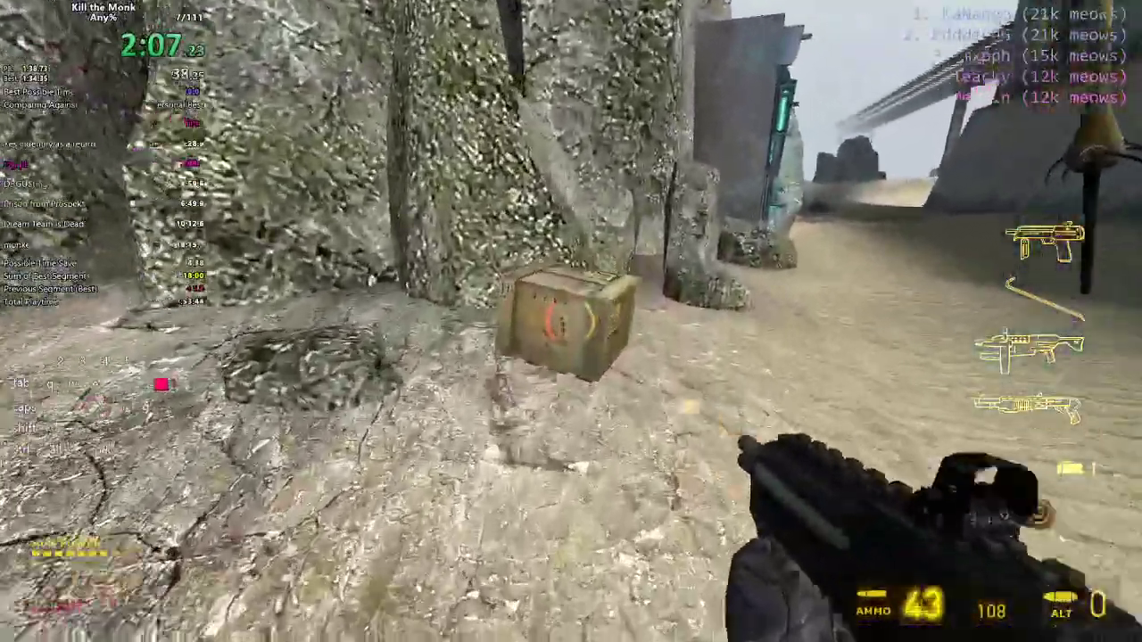
{"action": "left_click", "coordinate": [571, 326]}
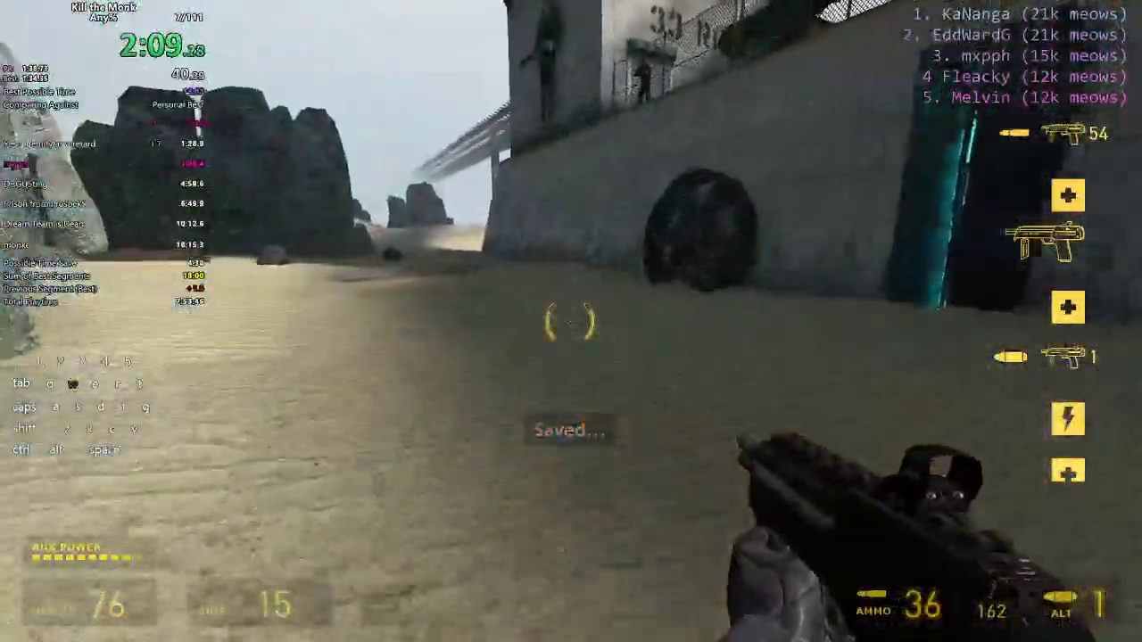
{"action": "key", "text": "w"}
{"action": "key", "text": "w"}
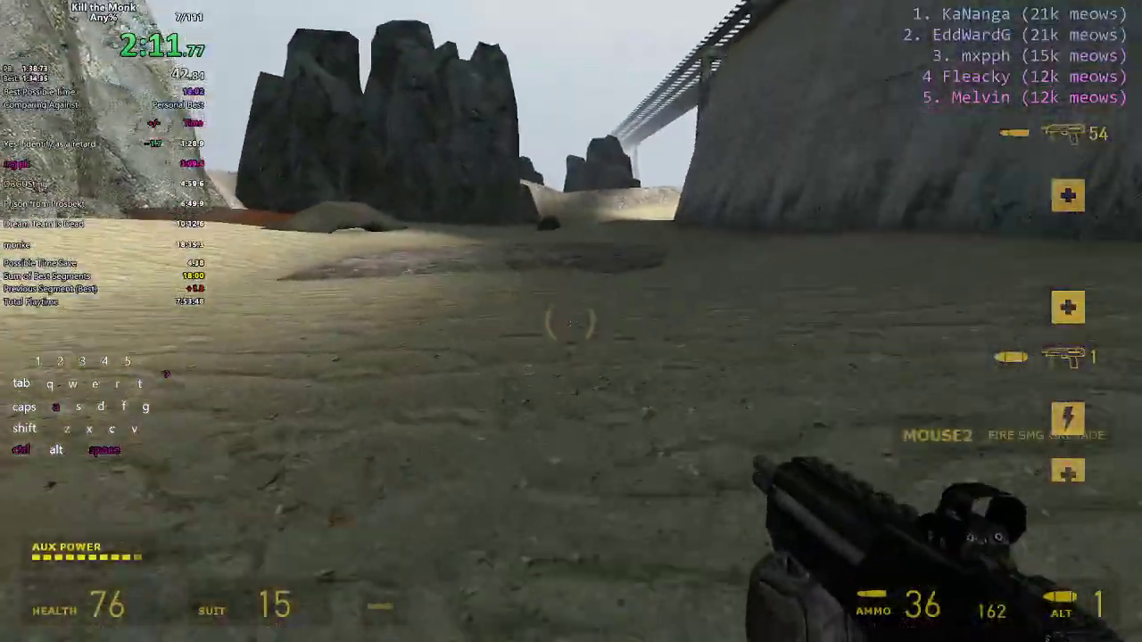
{"action": "key", "text": "ctrl+space"}
{"action": "left_click", "coordinate": [571, 325]}
{"action": "key", "text": "w"}
{"action": "key", "text": "w"}
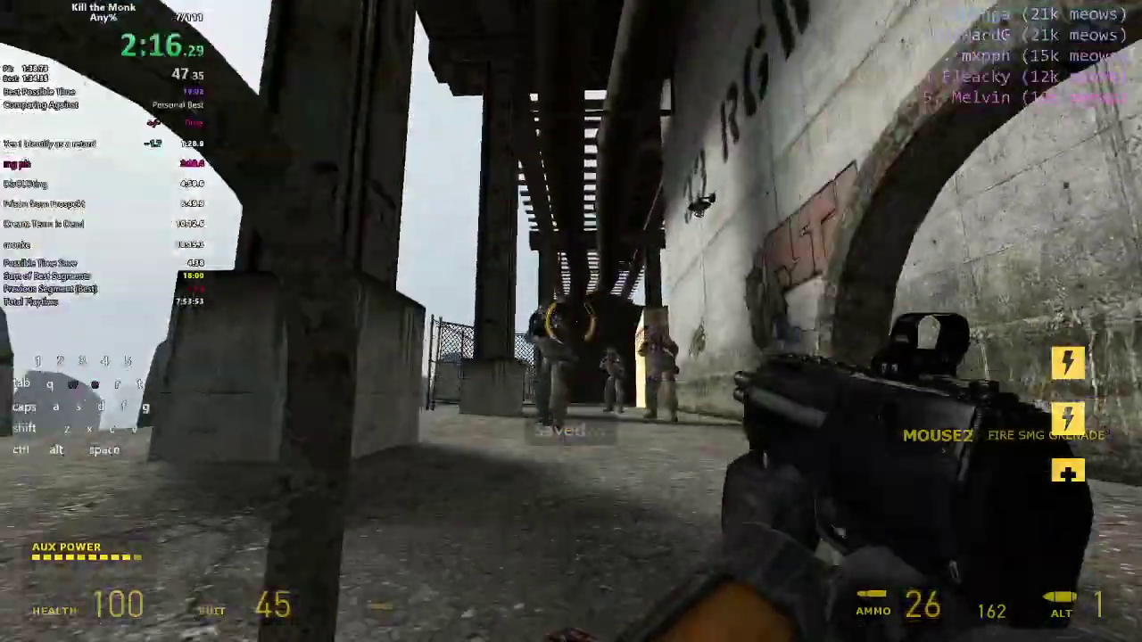
{"action": "key", "text": "w"}
{"action": "key", "text": "w"}
{"action": "key", "text": "shift"}
{"action": "key", "text": "w"}
{"action": "key", "text": "w"}
{"action": "key", "text": "a"}
{"action": "key", "text": "ctrl"}
{"action": "key", "text": "d"}
{"action": "key", "text": "d"}
{"action": "key", "text": "5"}
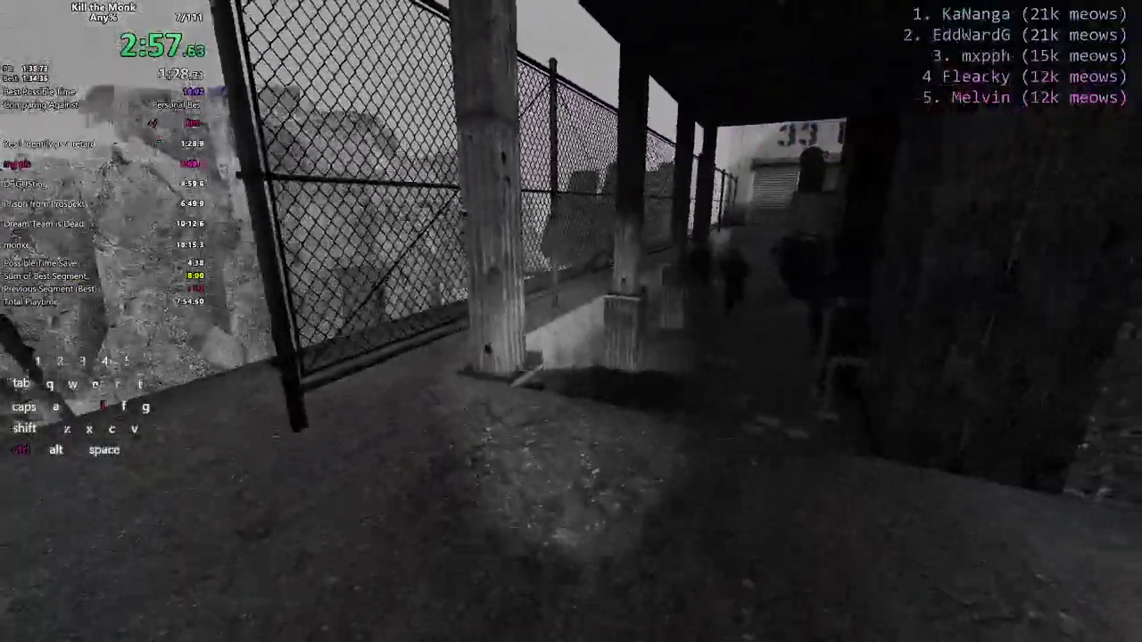
{"action": "key", "text": "space"}
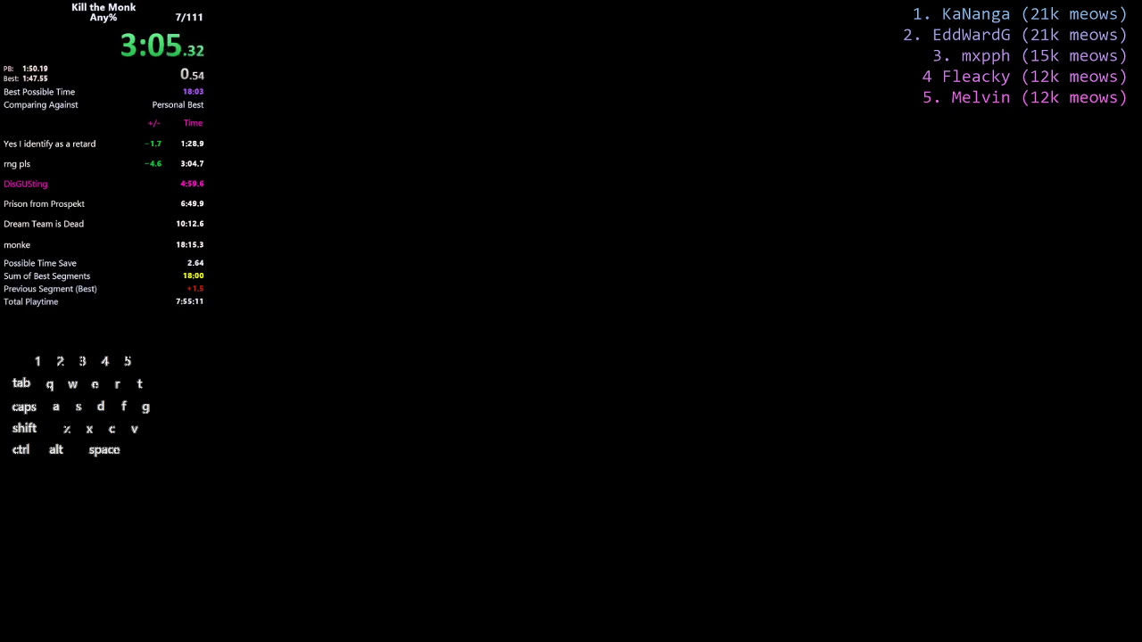
{"action": "key", "text": "ctrl"}
{"action": "key", "text": "a"}
{"action": "key", "text": "d"}
{"action": "key", "text": "space"}
{"action": "key", "text": "w"}
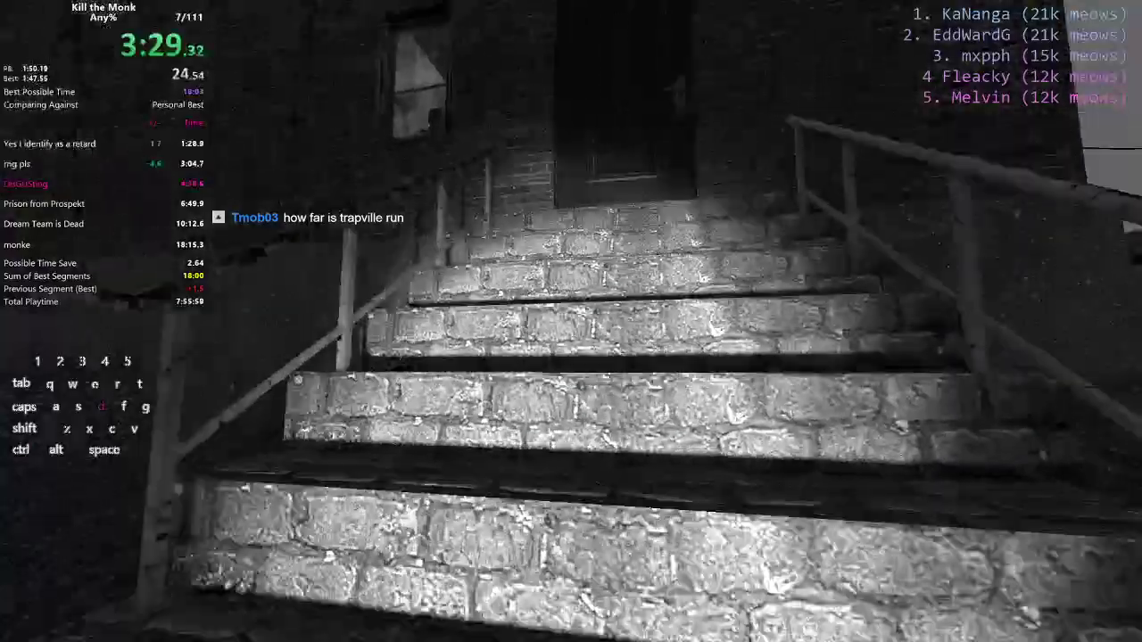
{"action": "key", "text": "a"}
{"action": "key", "text": "ctrl"}
{"action": "key", "text": "shift"}
{"action": "key", "text": "ctrl"}
{"action": "key", "text": "space"}
{"action": "key", "text": "w"}
{"action": "key", "text": "shift"}
{"action": "key", "text": "d"}
{"action": "key", "text": "ctrl"}
{"action": "key", "text": "space"}
{"action": "key", "text": "a"}
{"action": "key", "text": "w"}
{"action": "key", "text": "s"}
{"action": "key", "text": "e"}
{"action": "key", "text": "w"}
{"action": "key", "text": "d"}
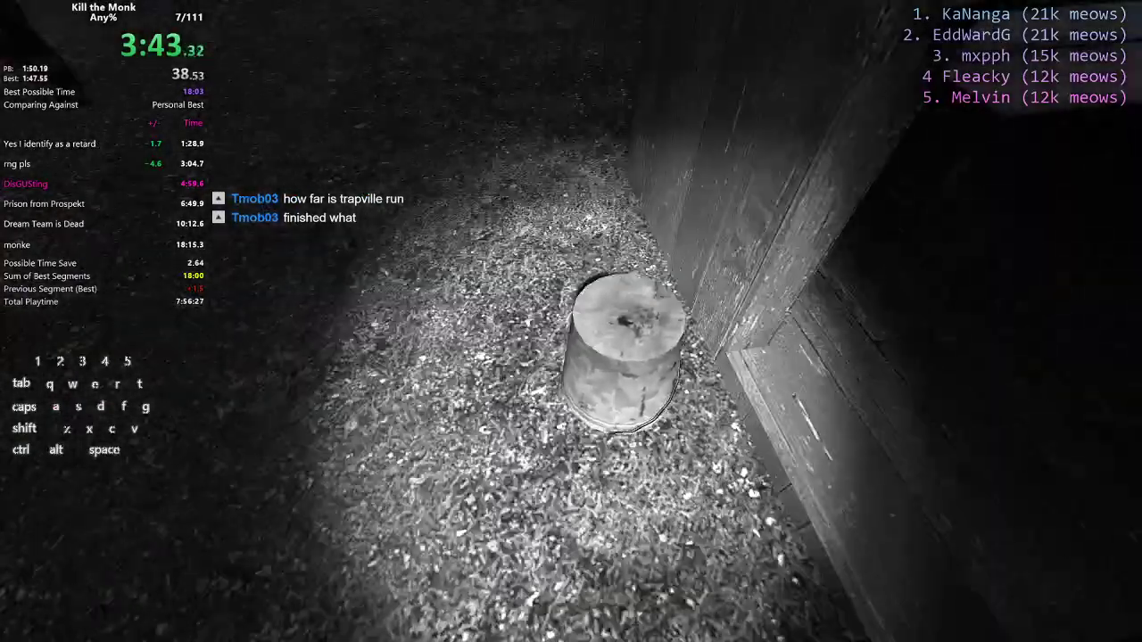
{"action": "key", "text": "w"}
{"action": "key", "text": "a"}
{"action": "key", "text": "a"}
{"action": "key", "text": "d"}
{"action": "key", "text": "w"}
{"action": "key", "text": "a"}
{"action": "key", "text": "w"}
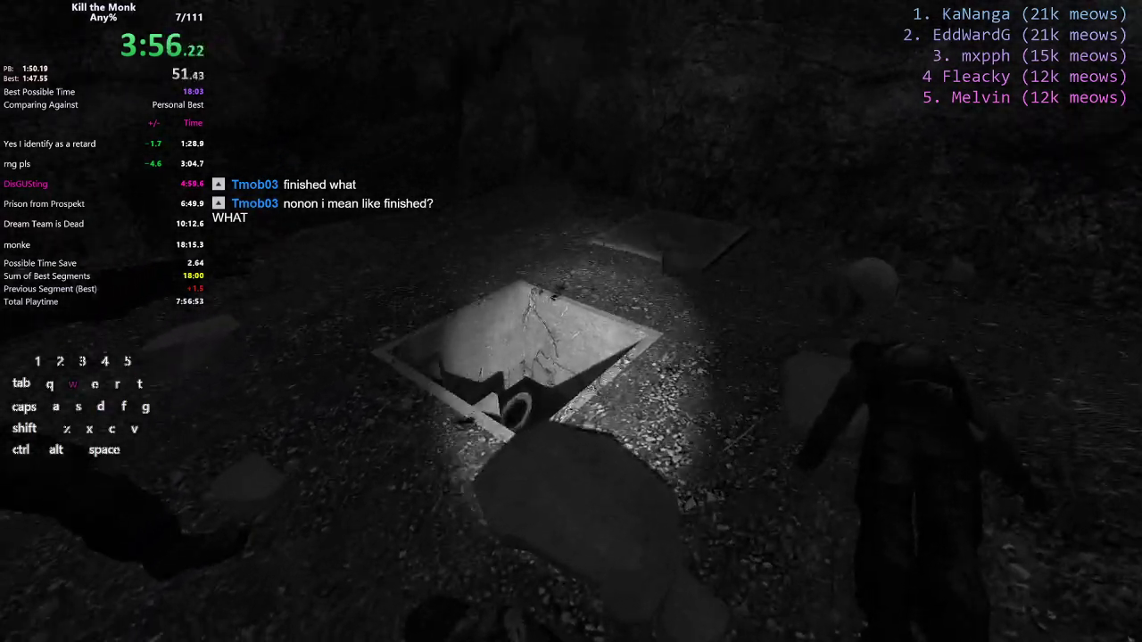
{"action": "key", "text": "ctrl"}
{"action": "key", "text": "ctrl"}
{"action": "key", "text": "d"}
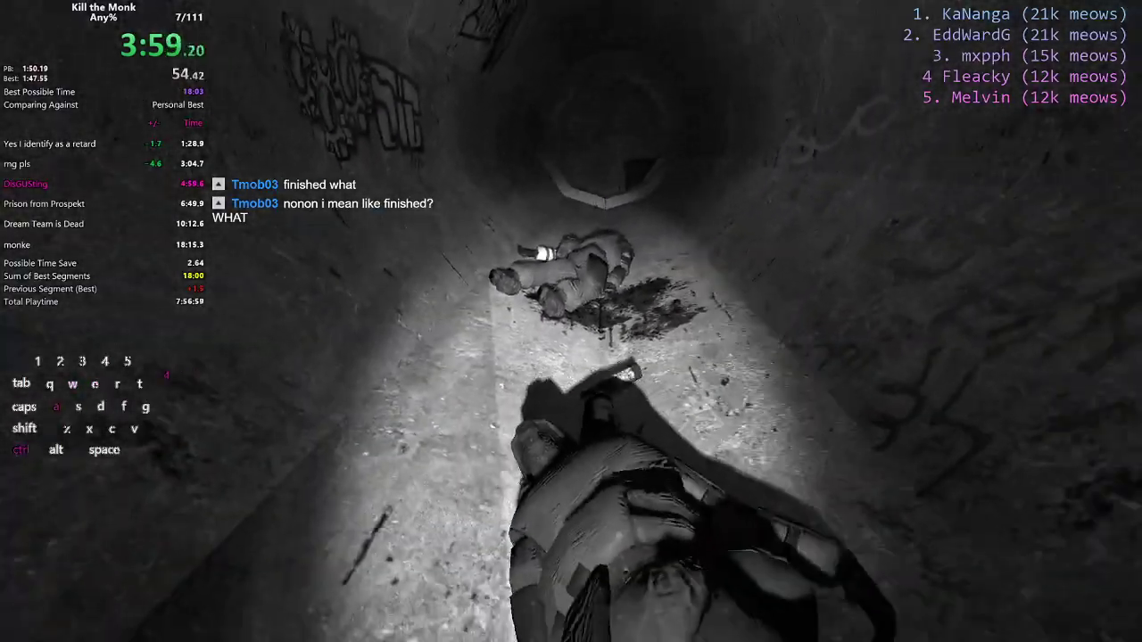
{"action": "key", "text": "w"}
{"action": "key", "text": "shift"}
{"action": "key", "text": "ctrl"}
{"action": "key", "text": "a"}
{"action": "key", "text": "w"}
{"action": "key", "text": "shift"}
{"action": "key", "text": "ctrl"}
{"action": "key", "text": "d"}
{"action": "key", "text": "shift"}
{"action": "key", "text": "ctrl"}
{"action": "key", "text": "d"}
{"action": "key", "text": "space"}
{"action": "key", "text": "w"}
{"action": "key", "text": "shift"}
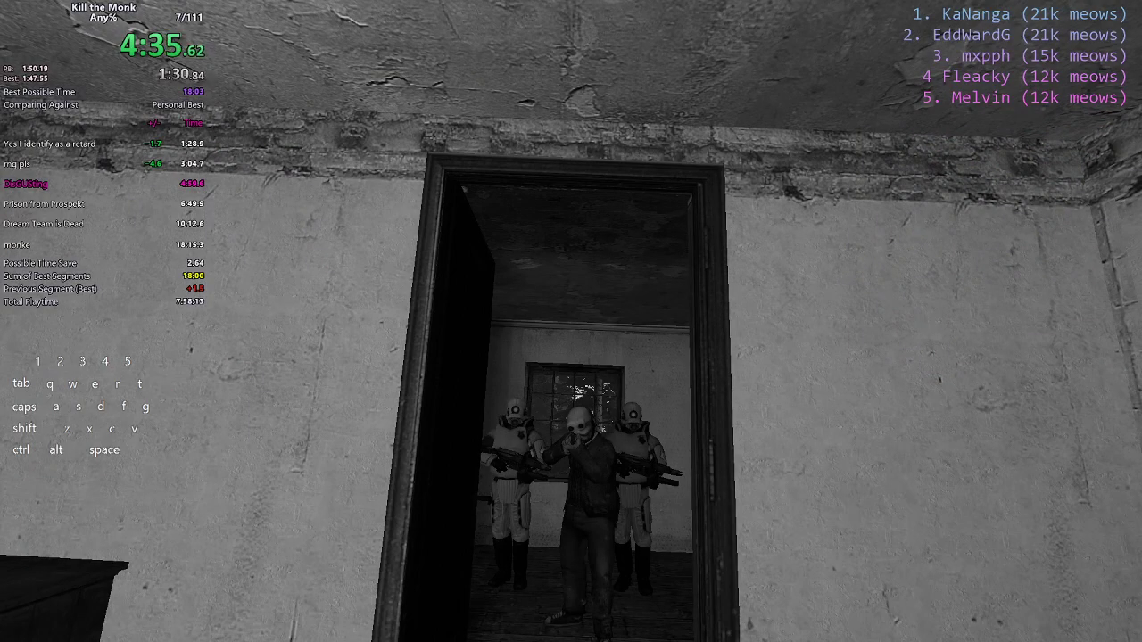
{"action": "key", "text": "Escape"}
{"action": "key", "text": "w"}
{"action": "key", "text": "w"}
{"action": "key", "text": "w"}
{"action": "key", "text": "w"}
{"action": "key", "text": "w"}
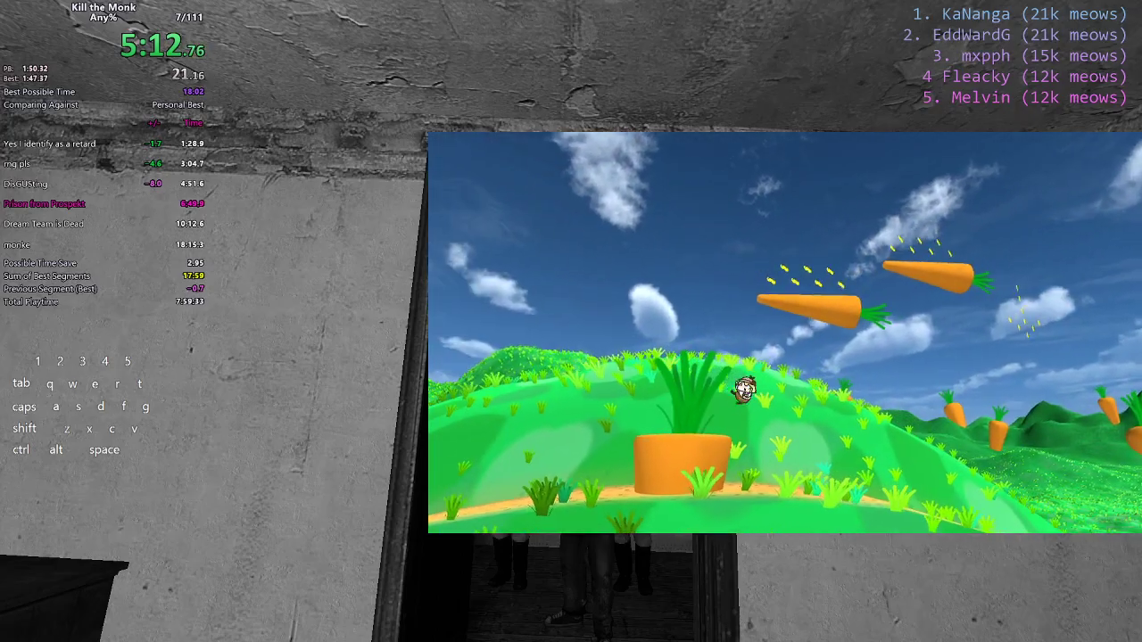
{"action": "key", "text": "alt+Tab"}
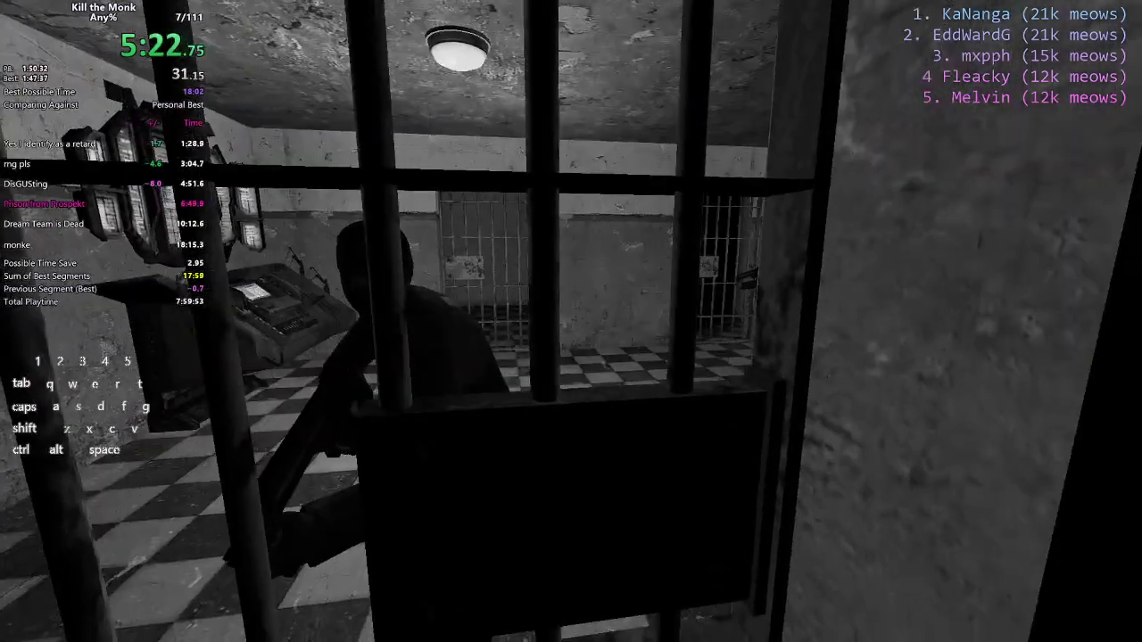
{"action": "key", "text": "w"}
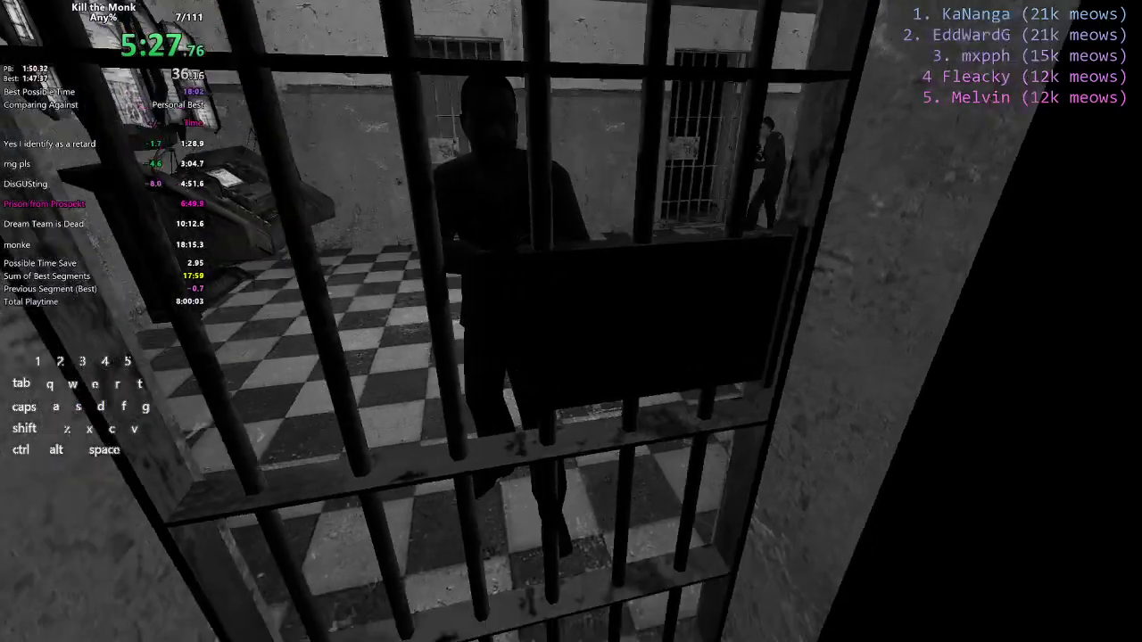
{"action": "key", "text": "d"}
{"action": "key", "text": "ctrl"}
{"action": "key", "text": "w"}
{"action": "key", "text": "w"}
{"action": "key", "text": "d"}
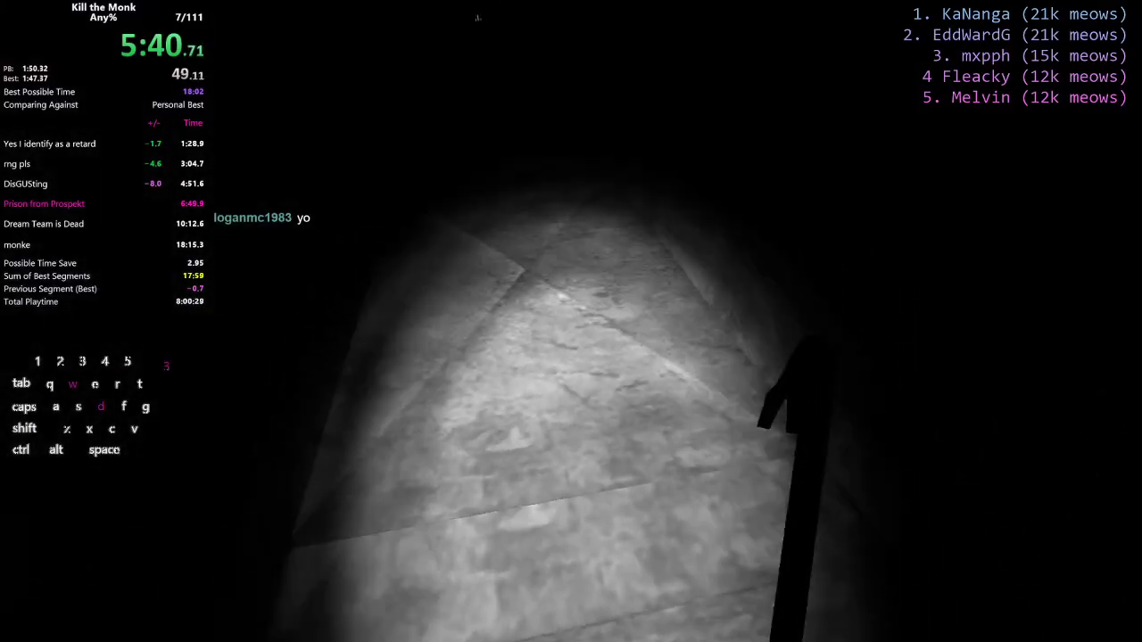
{"action": "key", "text": "d"}
{"action": "key", "text": "a"}
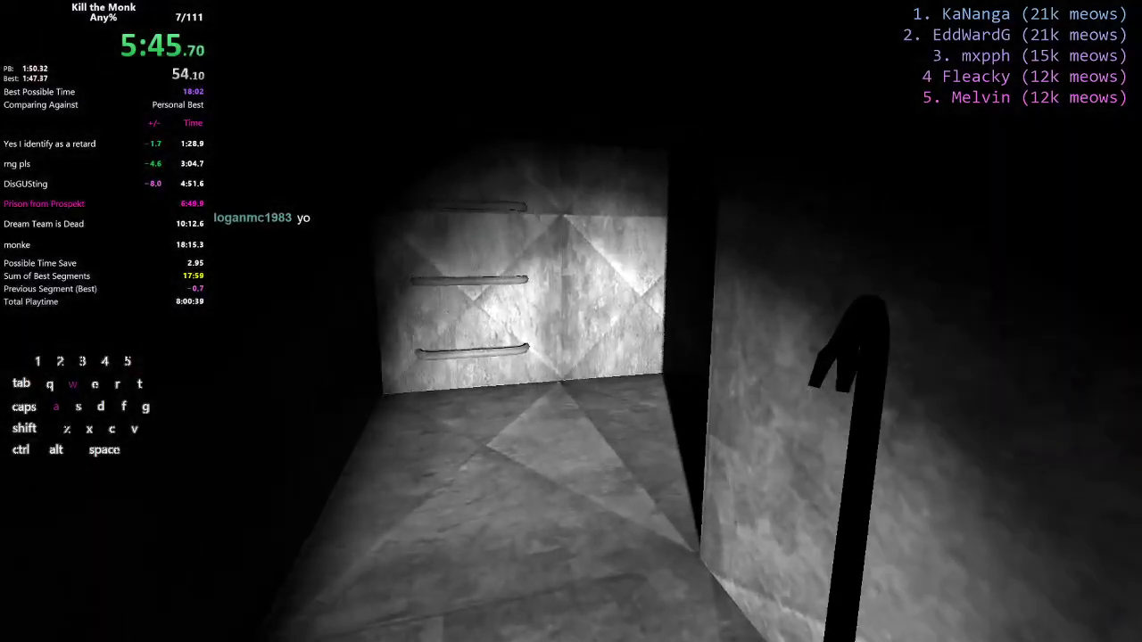
{"action": "key", "text": "ctrl"}
{"action": "key", "text": "1"}
{"action": "key", "text": "d"}
{"action": "key", "text": "w"}
{"action": "key", "text": "s"}
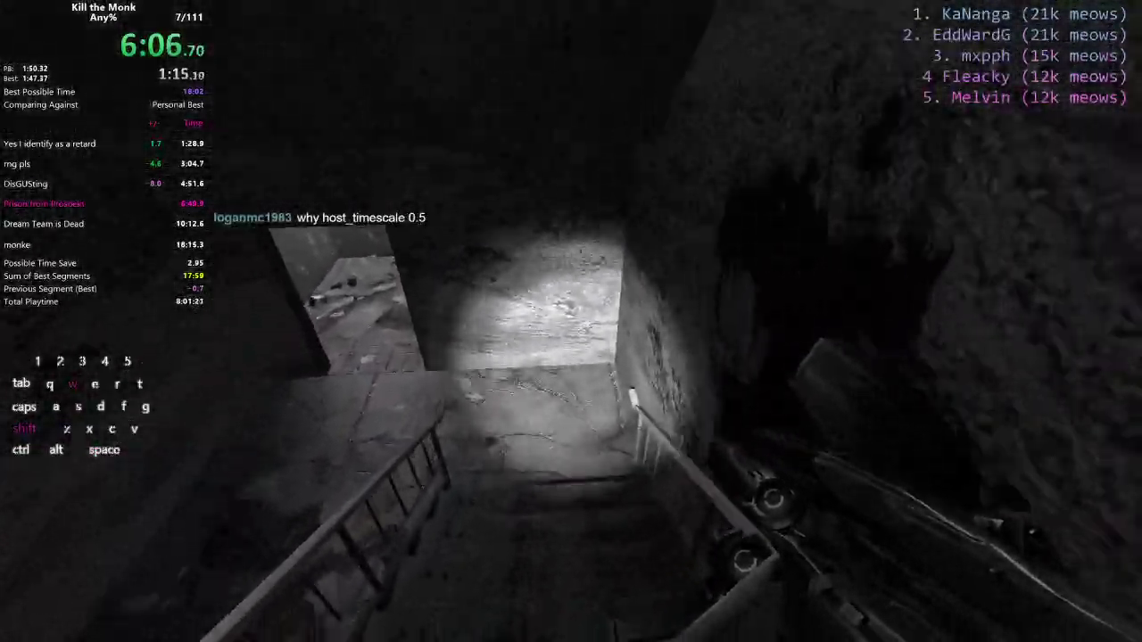
{"action": "key", "text": "shift"}
{"action": "key", "text": "a"}
{"action": "key", "text": "ctrl"}
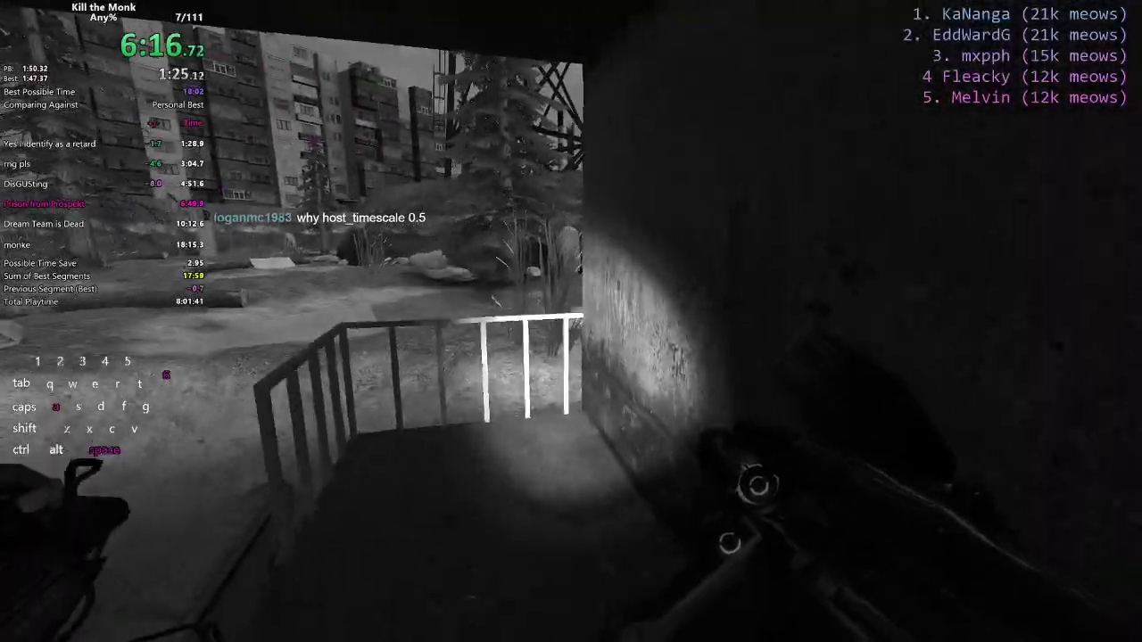
{"action": "key", "text": "a"}
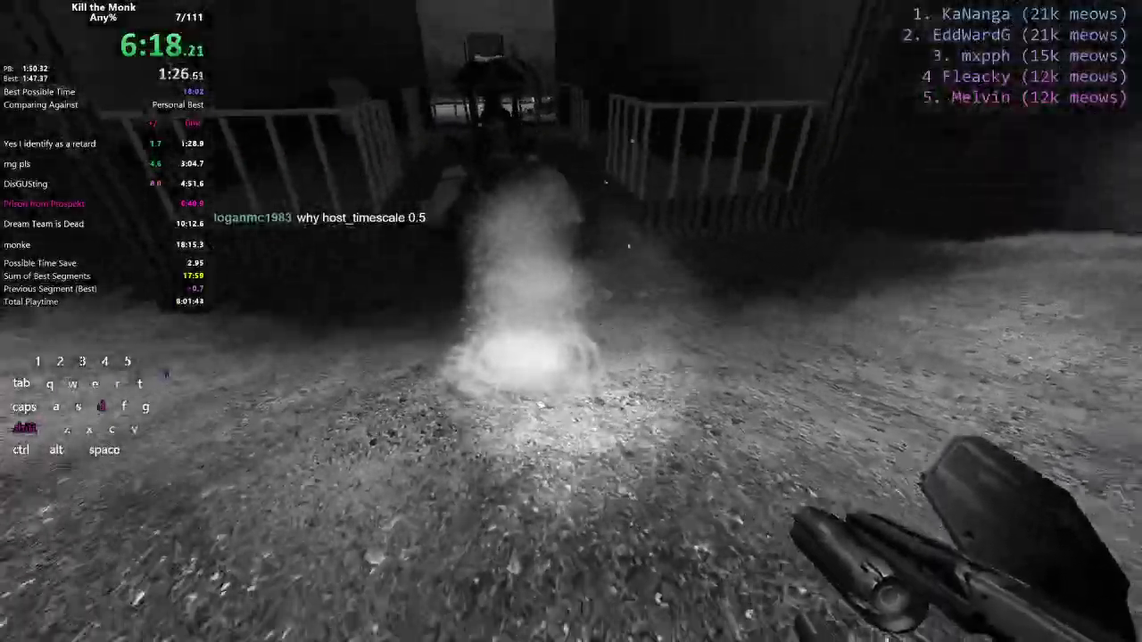
{"action": "key", "text": "ctrl"}
{"action": "key", "text": "space"}
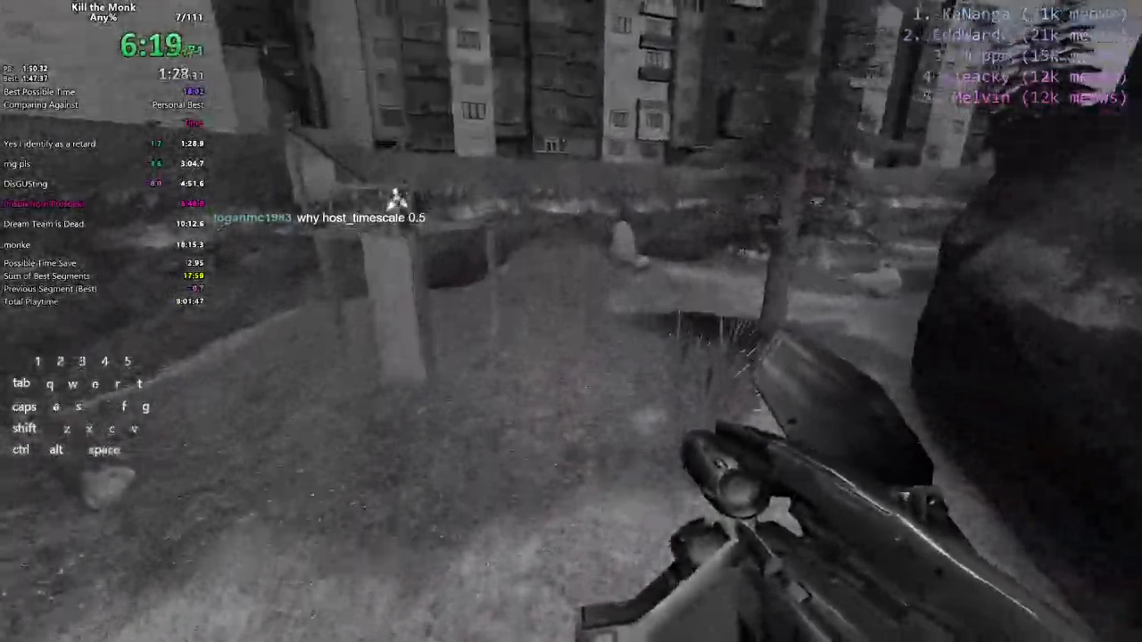
{"action": "key", "text": "d"}
{"action": "key", "text": "shift"}
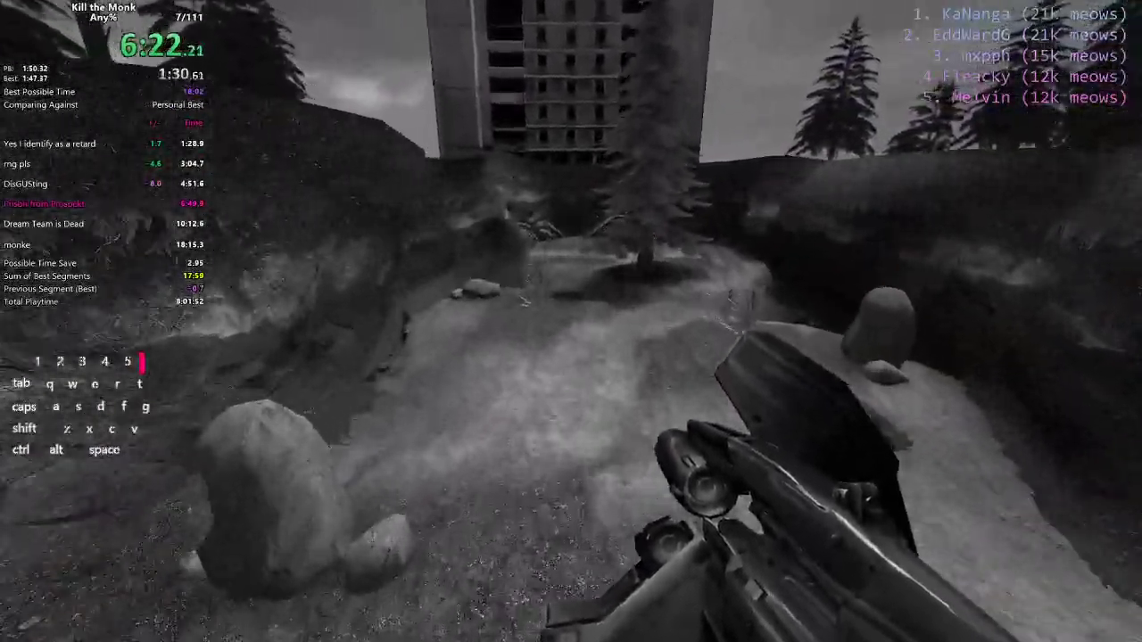
{"action": "key", "text": "a"}
{"action": "key", "text": "s"}
{"action": "key", "text": "w"}
{"action": "key", "text": "d"}
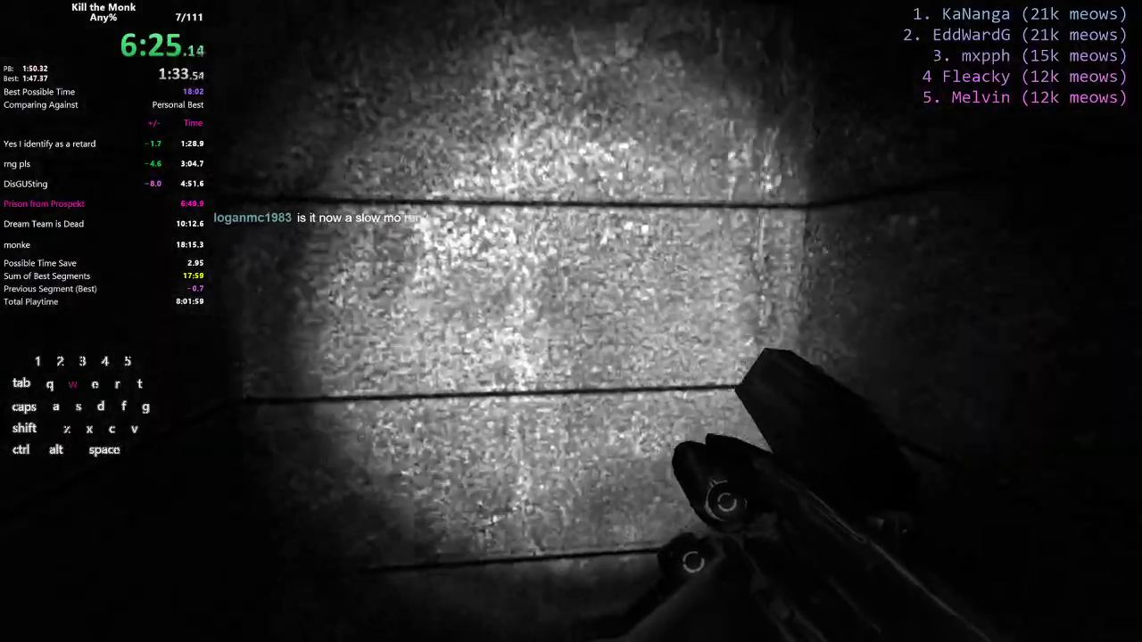
{"action": "key", "text": "ctrl"}
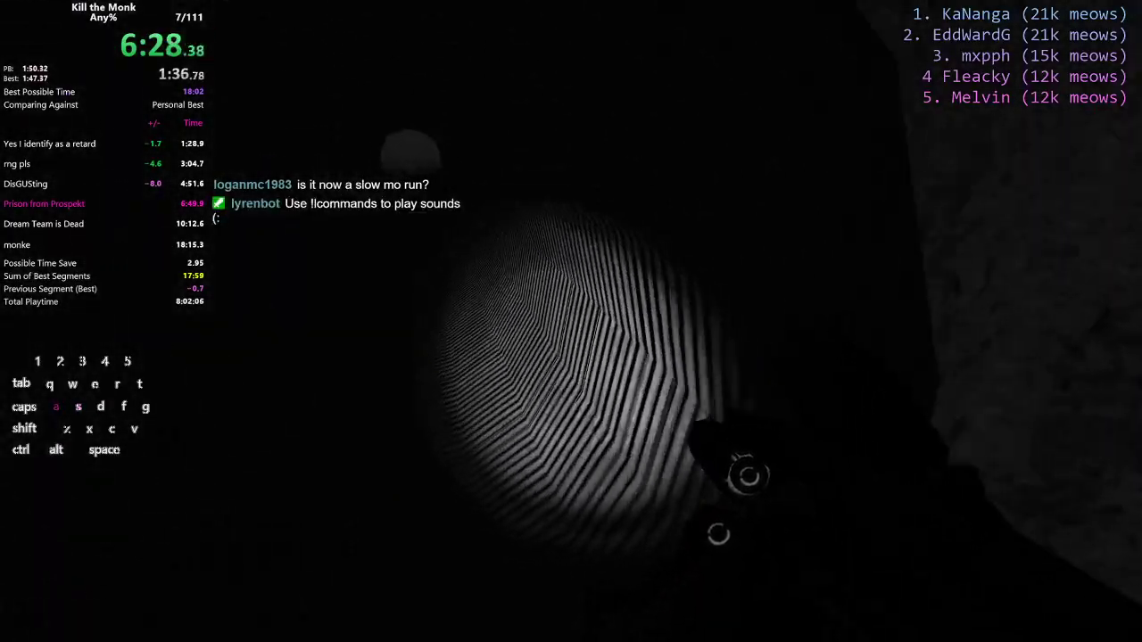
{"action": "key", "text": "d"}
{"action": "key", "text": "ctrl"}
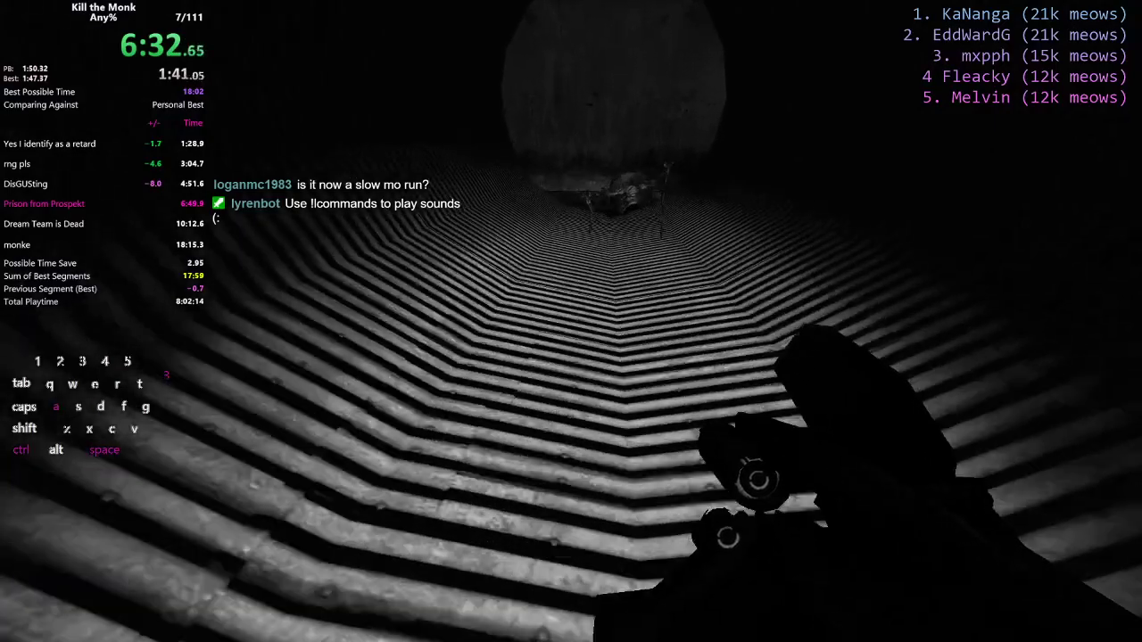
{"action": "left_click", "coordinate": [571, 321]}
{"action": "key", "text": "shift+w"}
{"action": "key", "text": "space"}
{"action": "key", "text": "a"}
{"action": "key", "text": "d"}
{"action": "key", "text": "ctrl"}
{"action": "key", "text": "d"}
{"action": "key", "text": "space"}
{"action": "key", "text": "d"}
{"action": "key", "text": "space"}
{"action": "key", "text": "w"}
{"action": "key", "text": "f"}
{"action": "key", "text": "s"}
{"action": "key", "text": "d"}
{"action": "key", "text": "alt"}
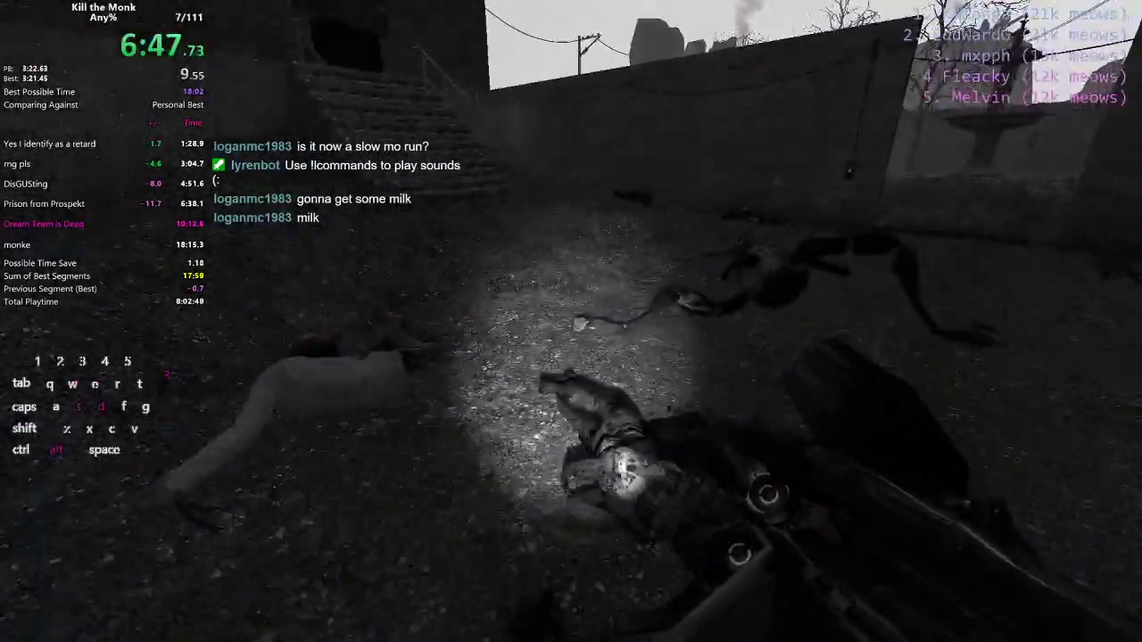
{"action": "key", "text": "a"}
{"action": "key", "text": "space"}
{"action": "key", "text": "ctrl"}
{"action": "key", "text": "d"}
{"action": "key", "text": "ctrl"}
{"action": "key", "text": "space"}
{"action": "key", "text": "a"}
{"action": "key", "text": "w"}
{"action": "key", "text": "shift"}
{"action": "key", "text": "a"}
{"action": "key", "text": "ctrl"}
{"action": "key", "text": "space"}
{"action": "key", "text": "space"}
{"action": "key", "text": "w"}
{"action": "key", "text": "shift"}
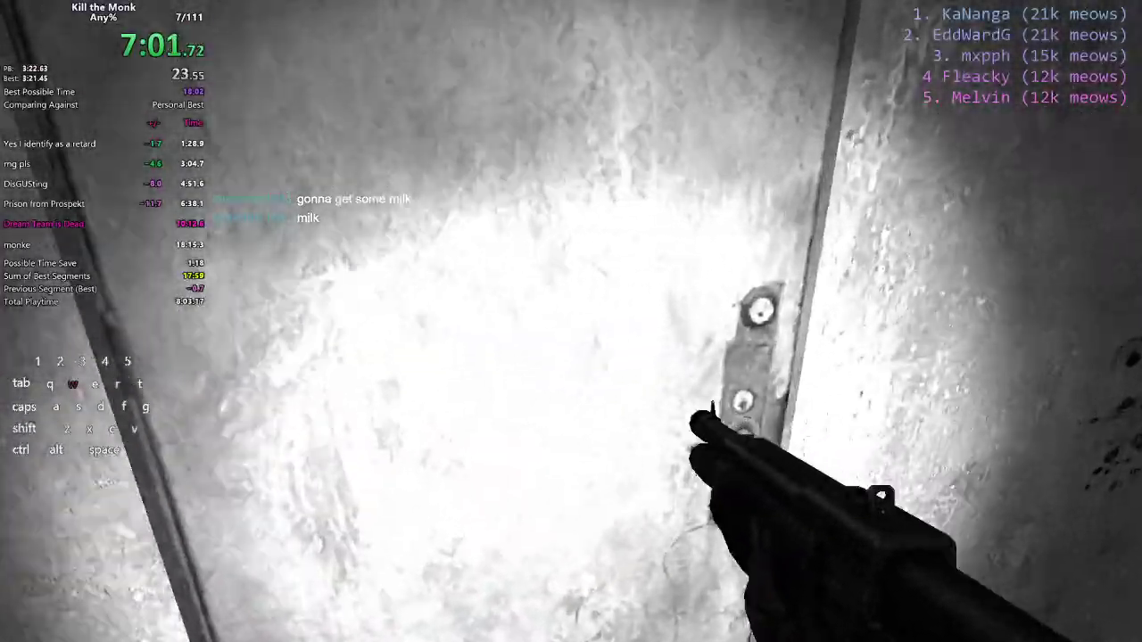
{"action": "key", "text": "e"}
{"action": "key", "text": "shift"}
{"action": "key", "text": "a"}
{"action": "key", "text": "ctrl"}
{"action": "key", "text": "w"}
{"action": "key", "text": "d"}
{"action": "key", "text": "w"}
{"action": "key", "text": "a"}
{"action": "key", "text": "w"}
{"action": "key", "text": "w"}
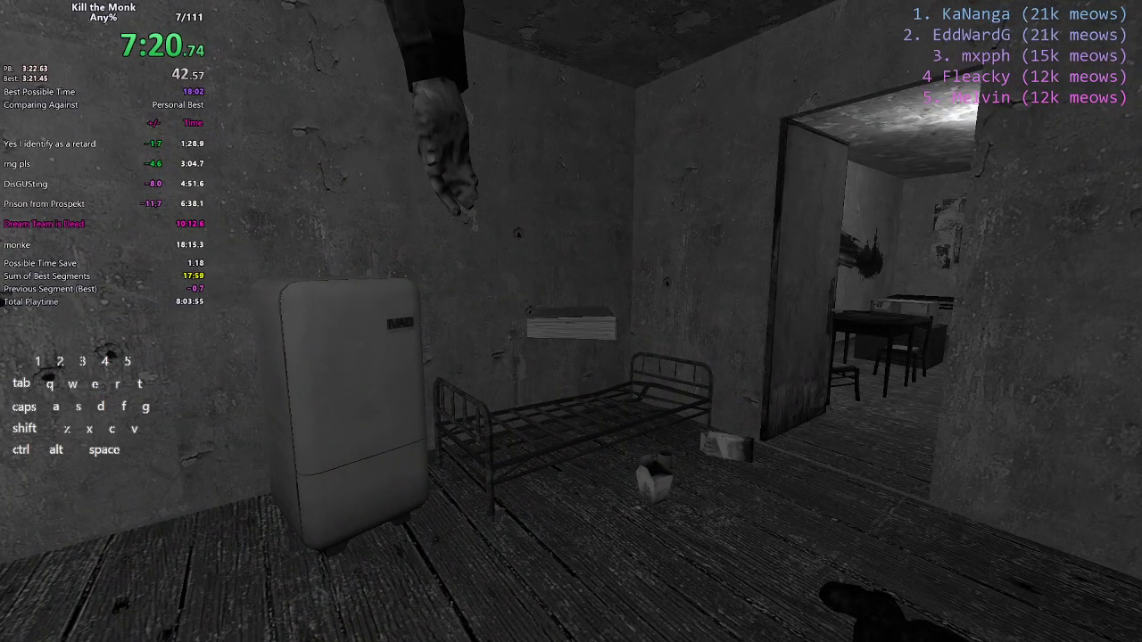
{"action": "key", "text": "e"}
{"action": "key", "text": "w"}
{"action": "key", "text": "w"}
{"action": "key", "text": "w"}
{"action": "key", "text": "w"}
{"action": "key", "text": "w"}
{"action": "key", "text": "w"}
{"action": "key", "text": "w"}
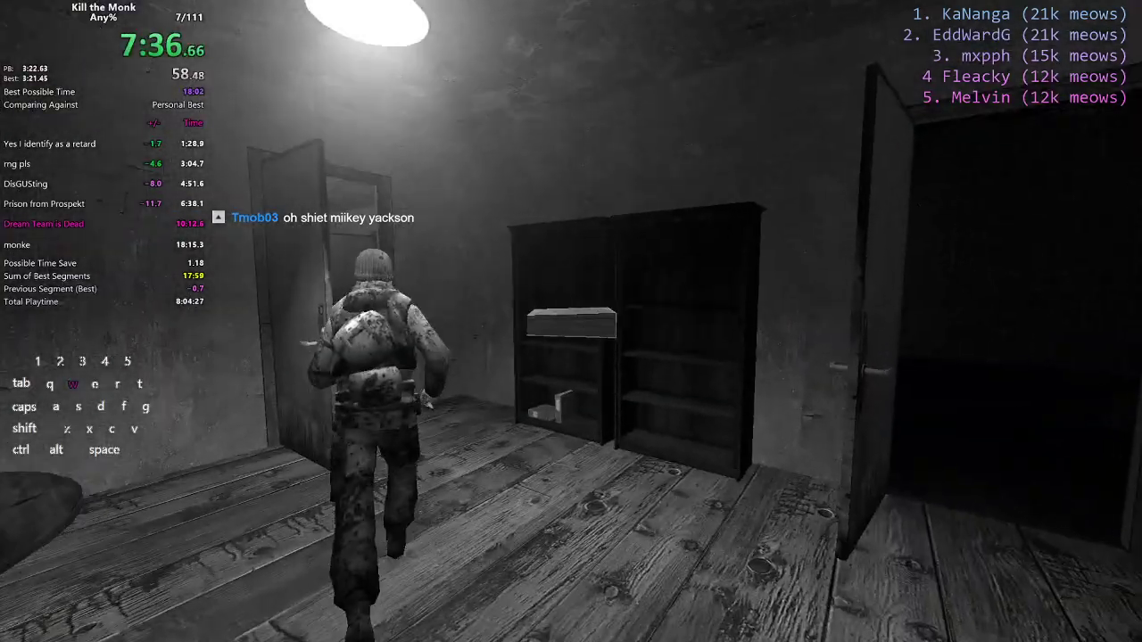
{"action": "key", "text": "w"}
{"action": "key", "text": "w"}
{"action": "key", "text": "w"}
{"action": "key", "text": "w"}
{"action": "key", "text": "w"}
{"action": "key", "text": "w"}
{"action": "key", "text": "w"}
{"action": "key", "text": "w"}
{"action": "key", "text": "w"}
{"action": "key", "text": "w"}
{"action": "key", "text": "ctrl+d"}
{"action": "key", "text": "d"}
{"action": "key", "text": "a"}
{"action": "key", "text": "s"}
{"action": "key", "text": "w"}
{"action": "key", "text": "r"}
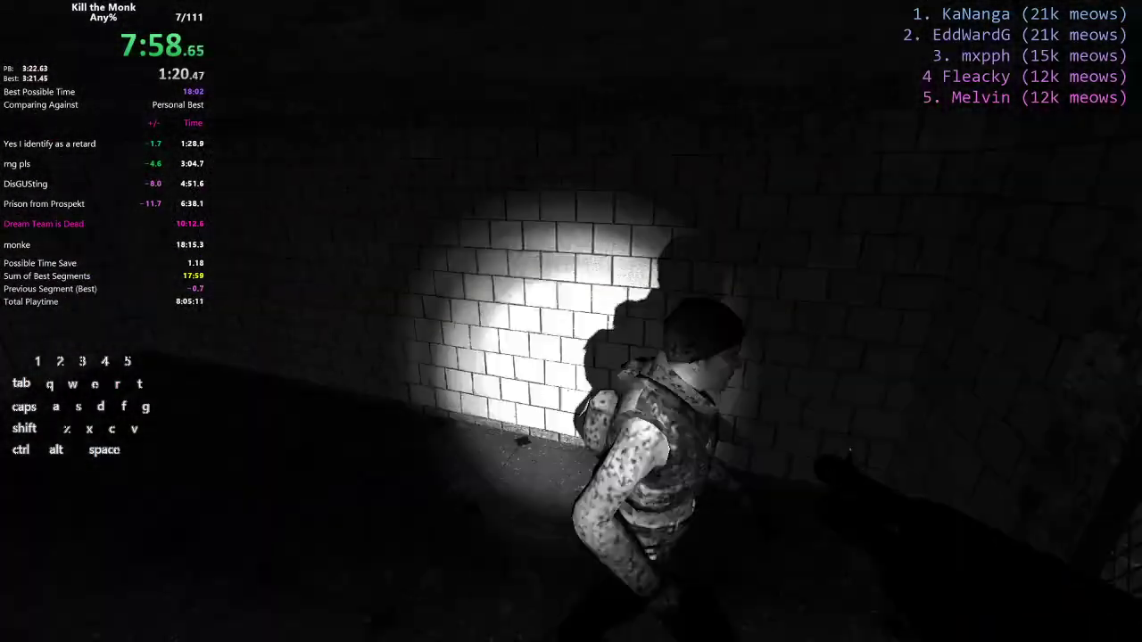
{"action": "key", "text": "w"}
{"action": "key", "text": "d"}
{"action": "key", "text": "shift"}
{"action": "key", "text": "a"}
{"action": "key", "text": "ctrl"}
{"action": "key", "text": "d"}
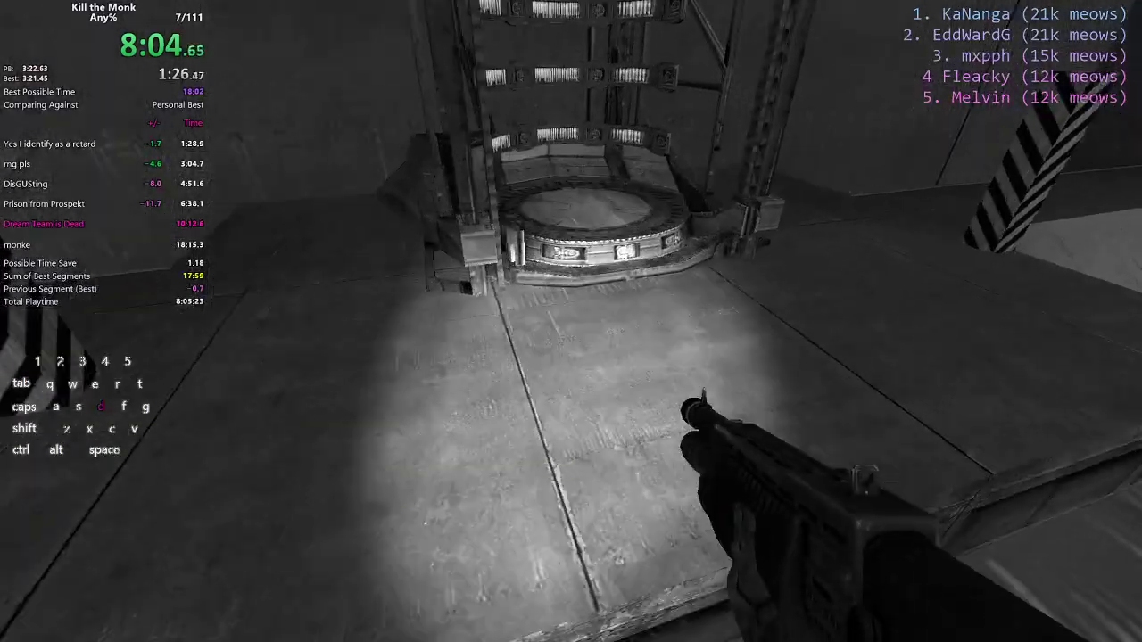
{"action": "key", "text": "w"}
{"action": "key", "text": "shift"}
{"action": "key", "text": "ctrl"}
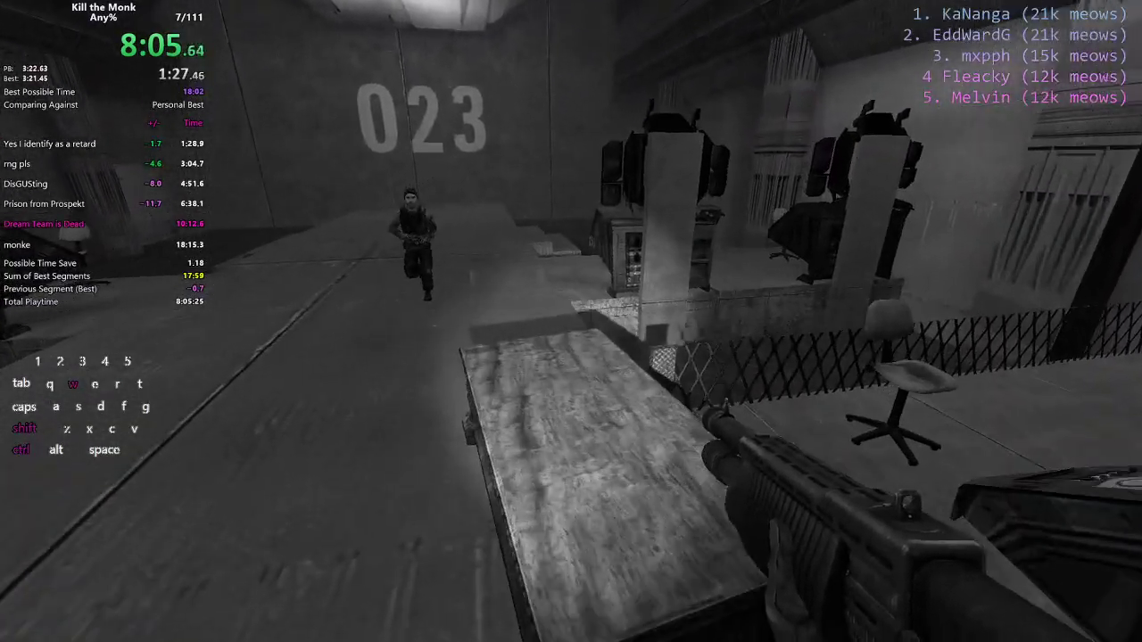
{"action": "key", "text": "2"}
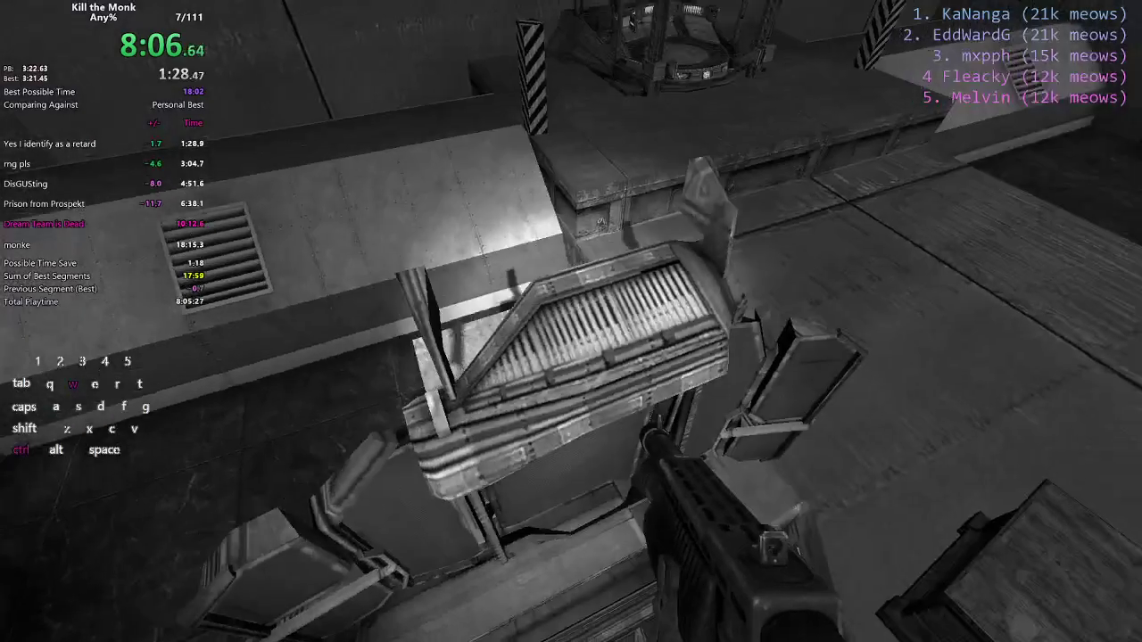
{"action": "key", "text": "w"}
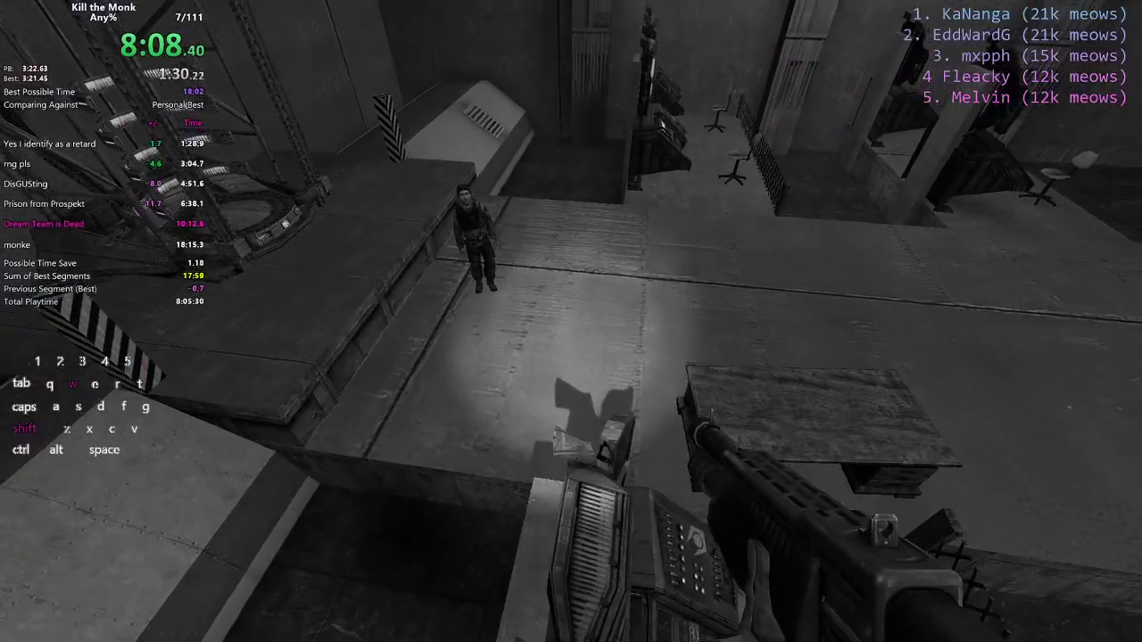
{"action": "key", "text": "shift"}
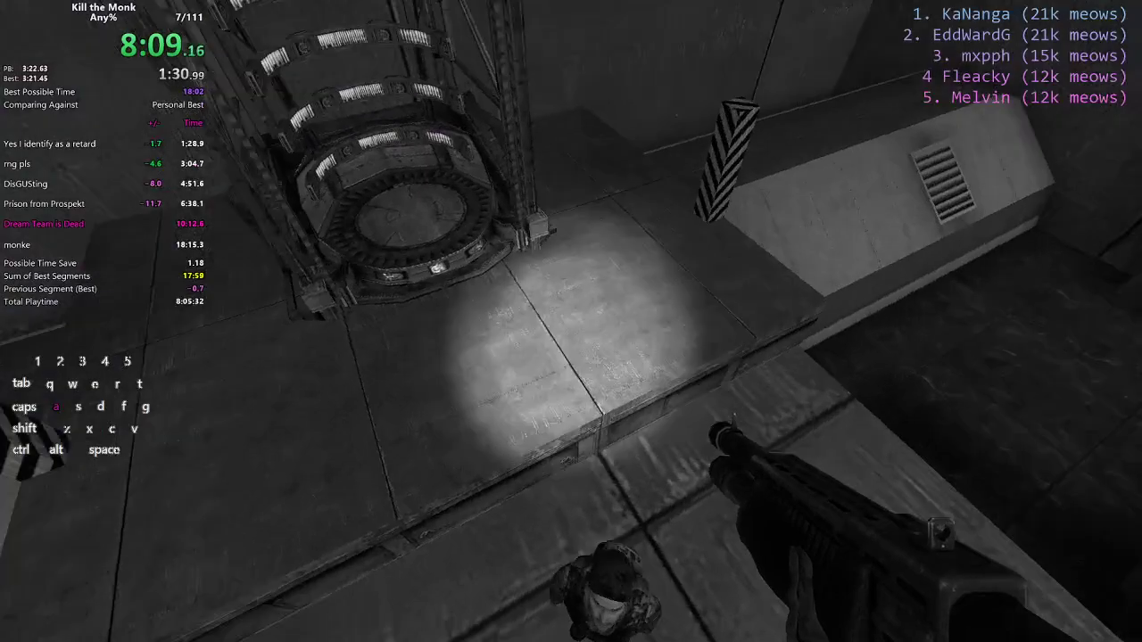
{"action": "key", "text": "q"}
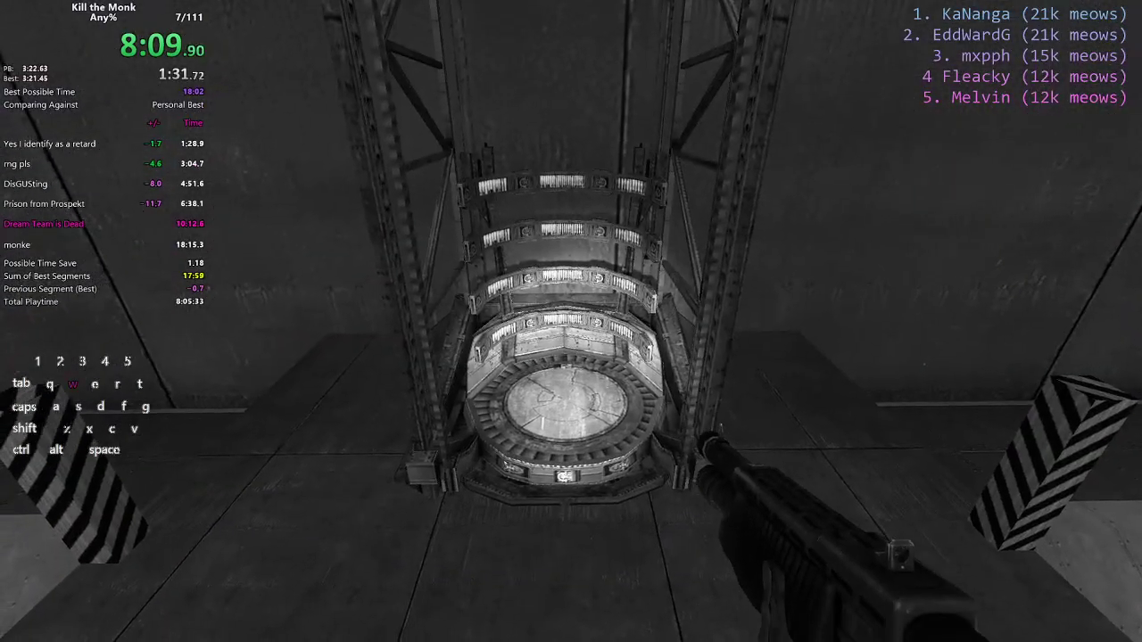
{"action": "key", "text": "w"}
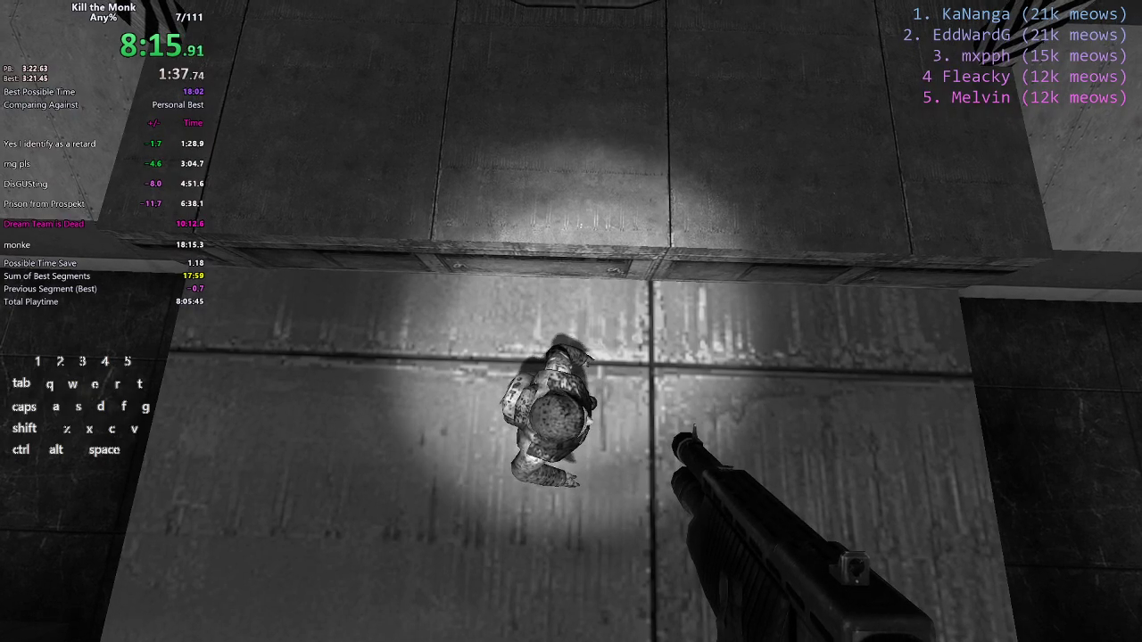
{"action": "key", "text": "f"}
{"action": "key", "text": "f"}
{"action": "key", "text": "f"}
{"action": "key", "text": "w"}
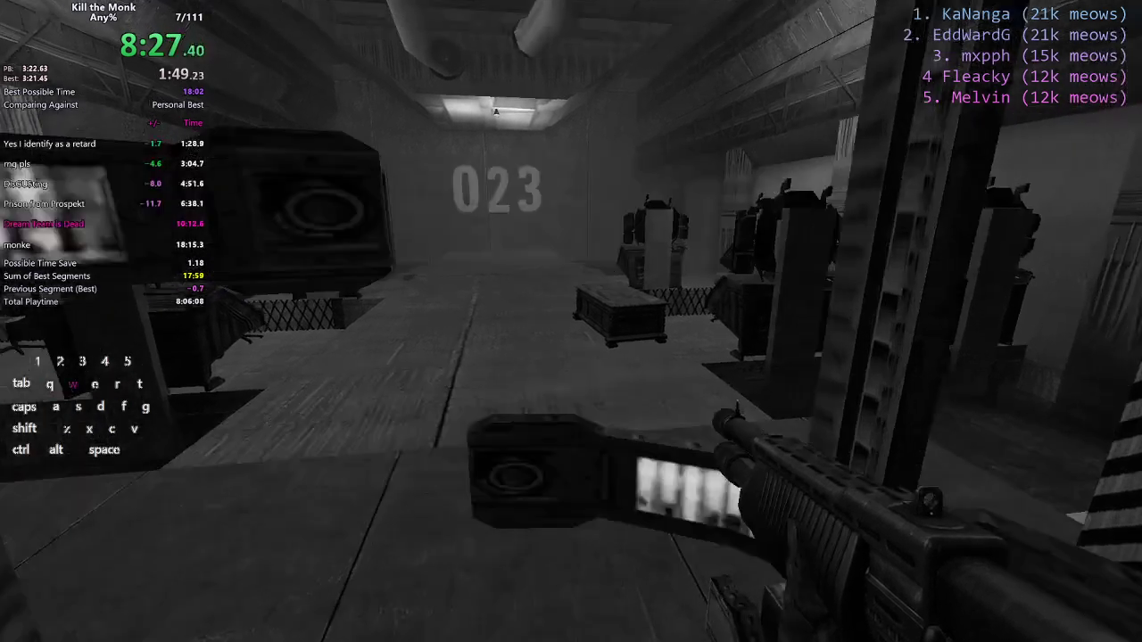
{"action": "key", "text": "w"}
{"action": "key", "text": "w"}
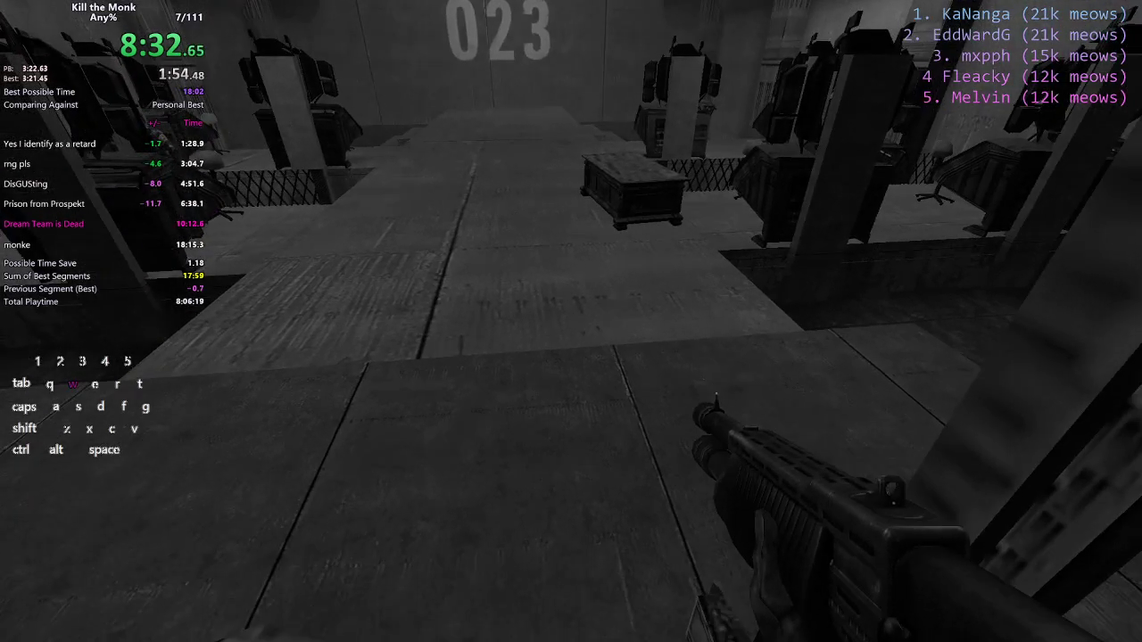
{"action": "key", "text": "ctrl"}
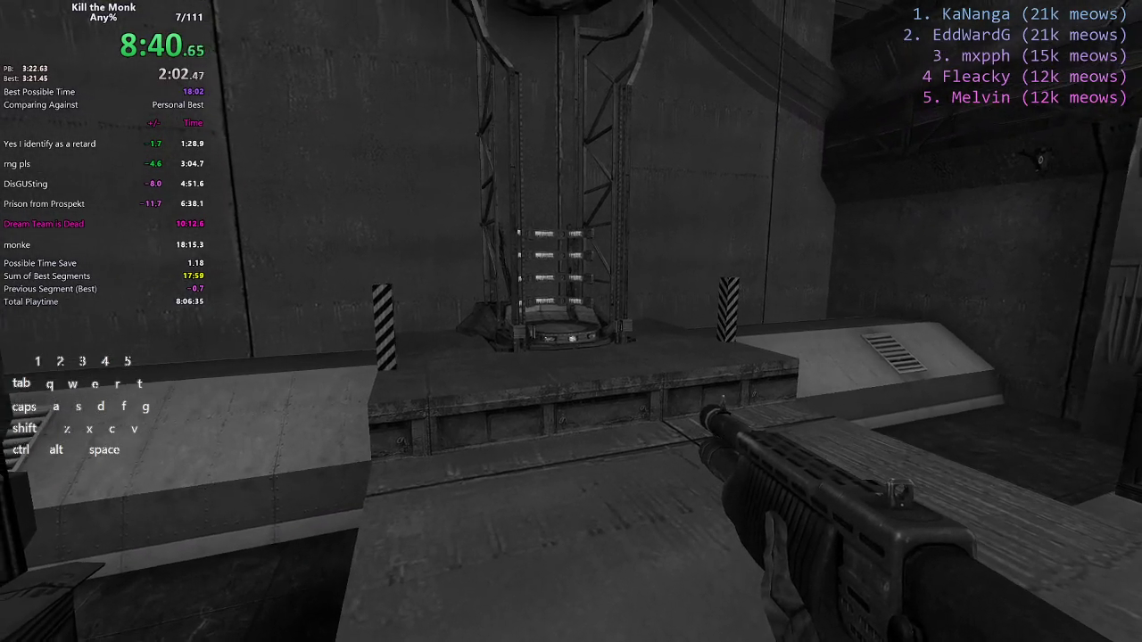
{"action": "key", "text": "shift+d"}
{"action": "key", "text": "ctrl"}
{"action": "key", "text": "alt+Tab"}
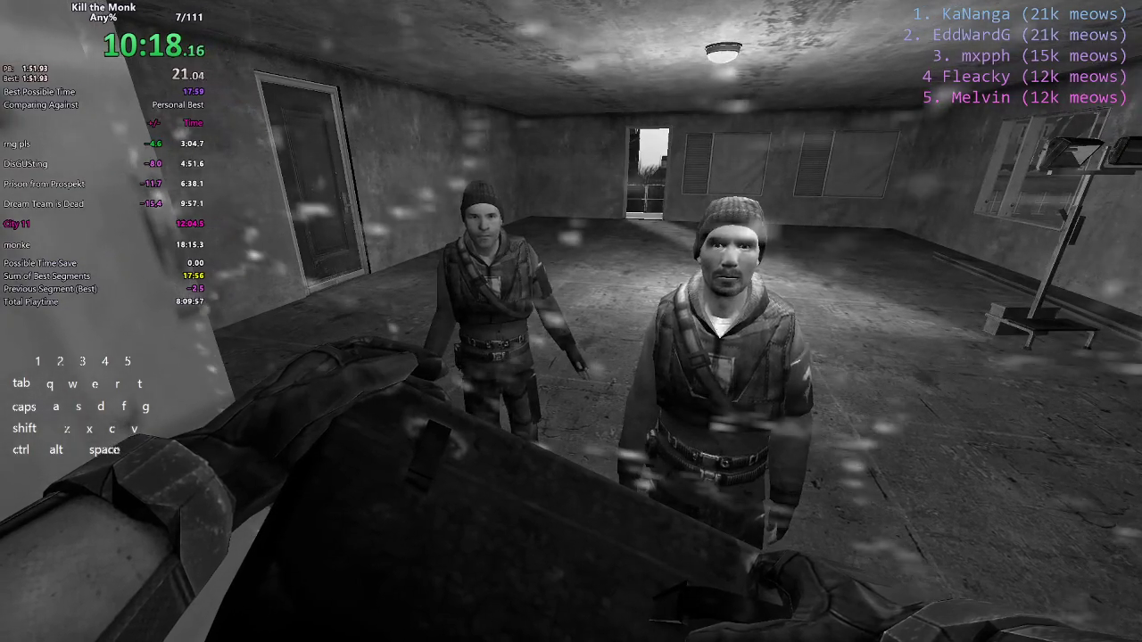
{"action": "key", "text": "w"}
{"action": "key", "text": "a"}
{"action": "key", "text": "ctrl"}
{"action": "key", "text": "w"}
{"action": "key", "text": "shift"}
{"action": "key", "text": "shift"}
{"action": "key", "text": "e"}
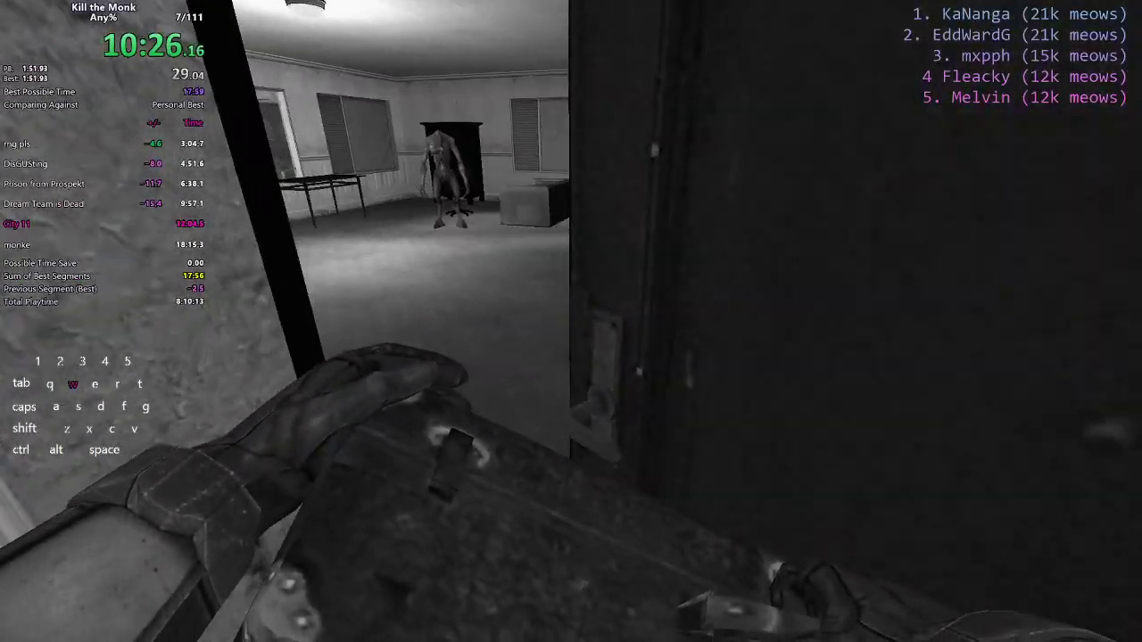
{"action": "key", "text": "ctrl"}
{"action": "key", "text": "a"}
{"action": "key", "text": "w"}
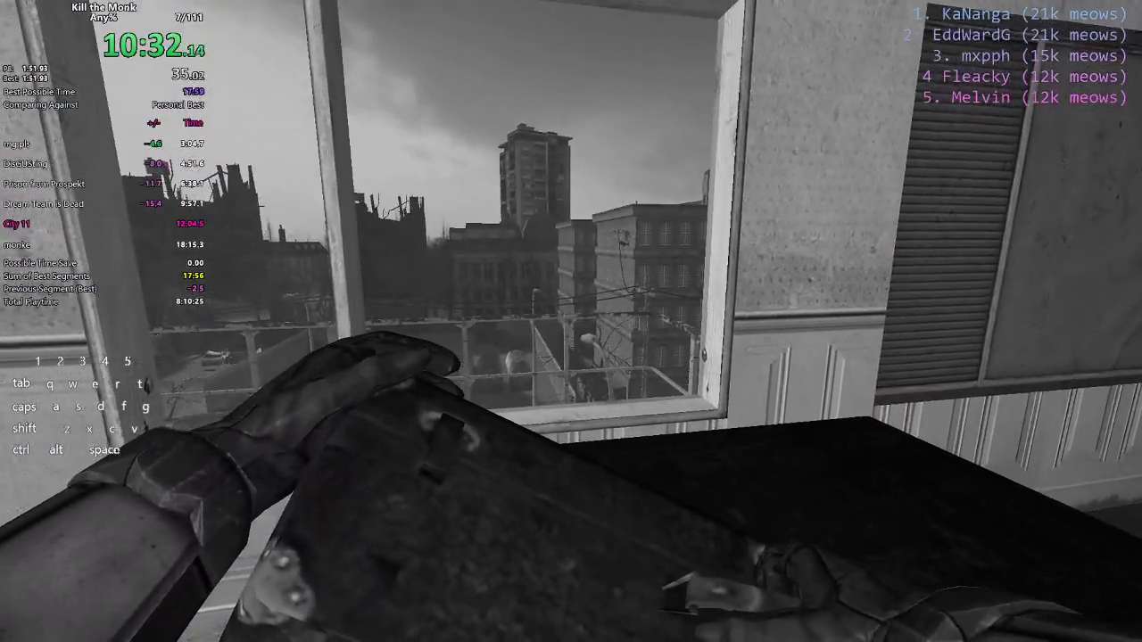
{"action": "key", "text": "5"}
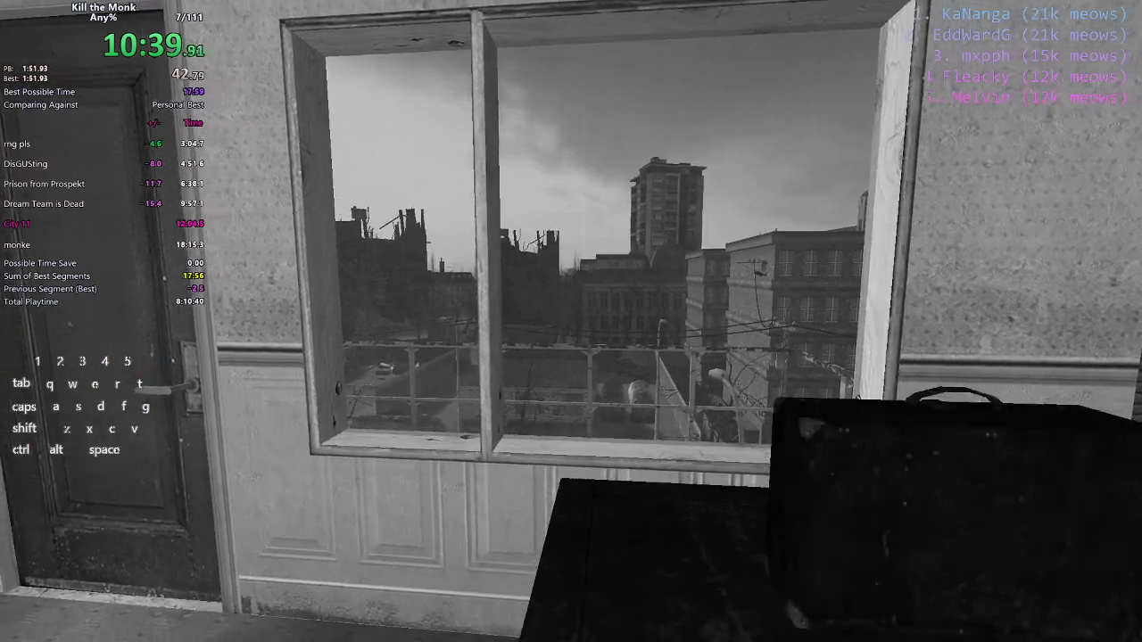
{"action": "key", "text": "a"}
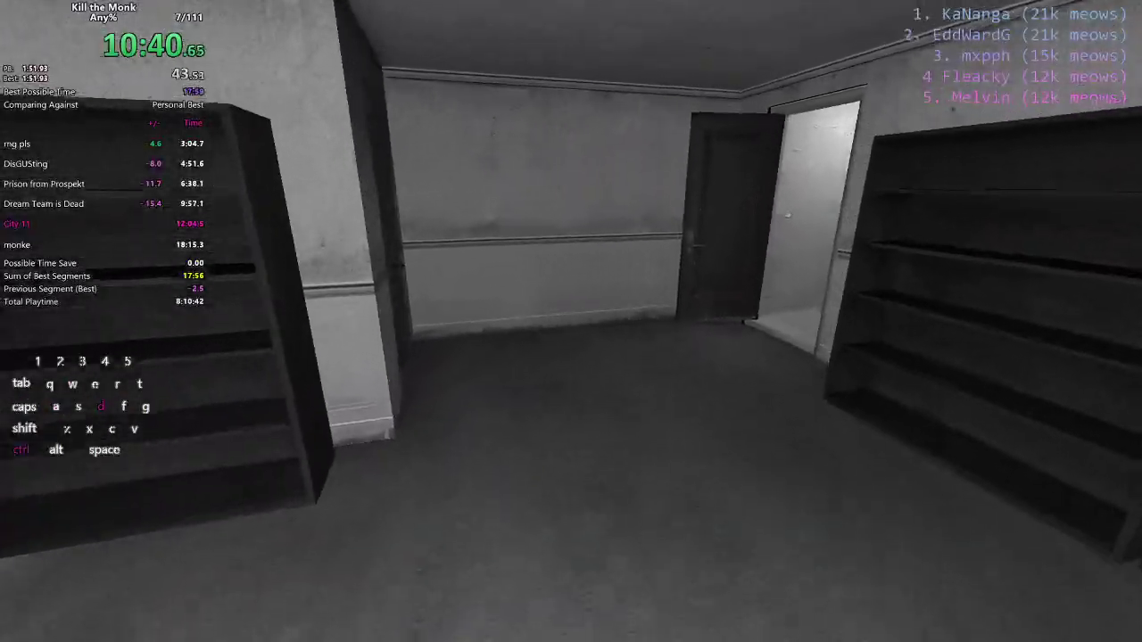
{"action": "key", "text": "ctrl"}
{"action": "key", "text": "d"}
{"action": "key", "text": "a"}
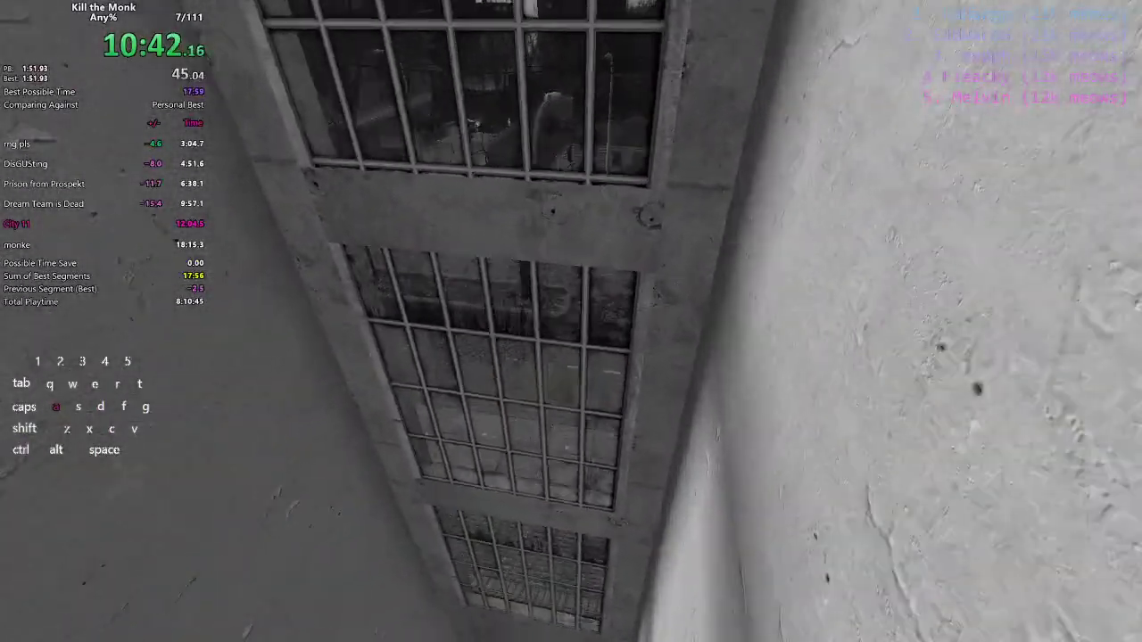
{"action": "key", "text": "d"}
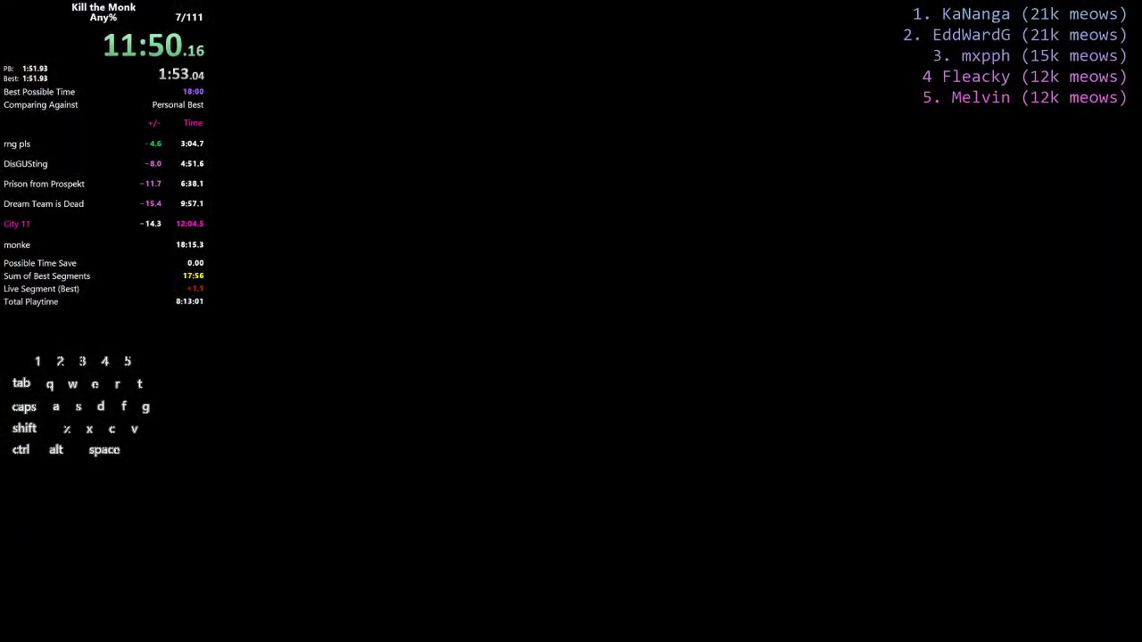
{"action": "key", "text": "alt+Tab"}
{"action": "key", "text": "ctrl"}
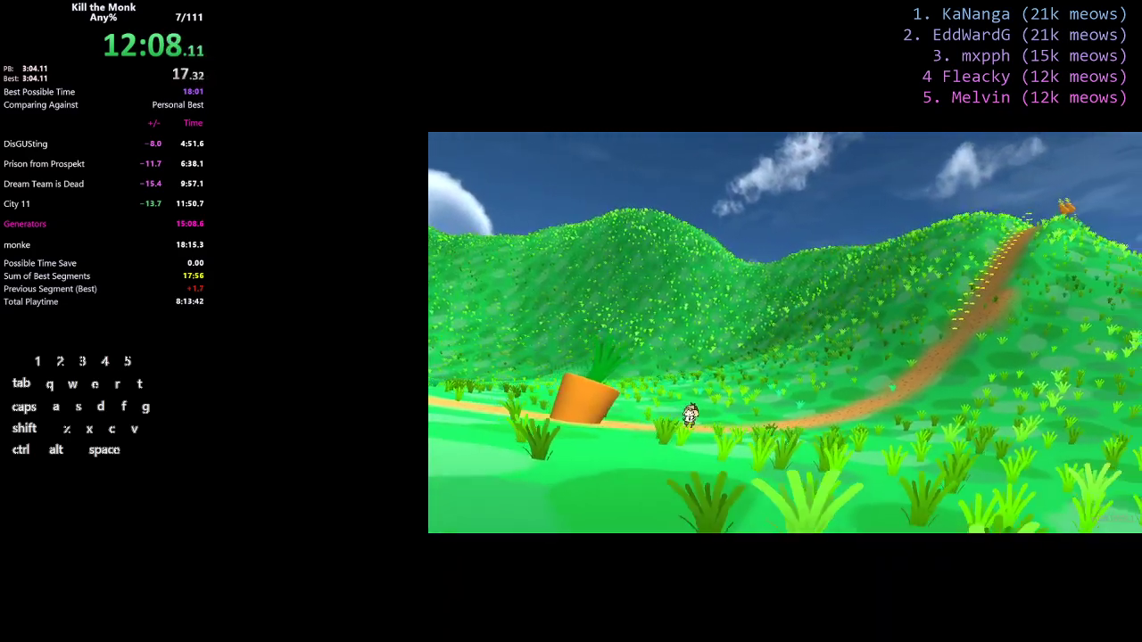
{"action": "key", "text": "r"}
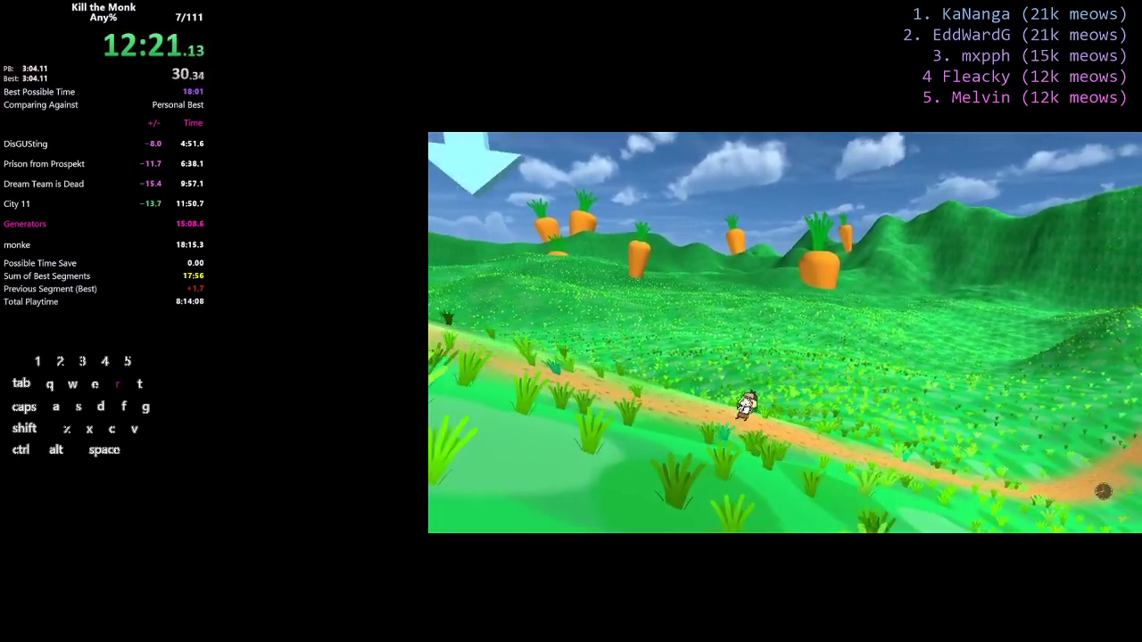
{"action": "key", "text": "r"}
{"action": "key", "text": "r"}
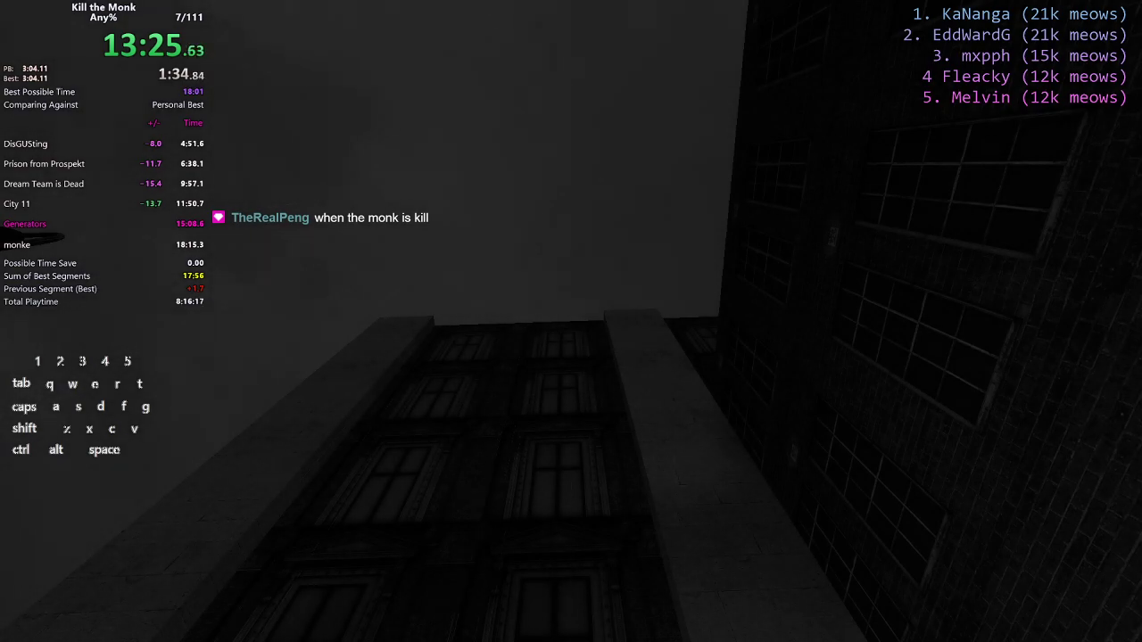
{"action": "key", "text": "w"}
{"action": "key", "text": "shift+a"}
{"action": "key", "text": "ctrl"}
{"action": "key", "text": "d"}
{"action": "key", "text": "w"}
{"action": "key", "text": "shift"}
{"action": "key", "text": "w"}
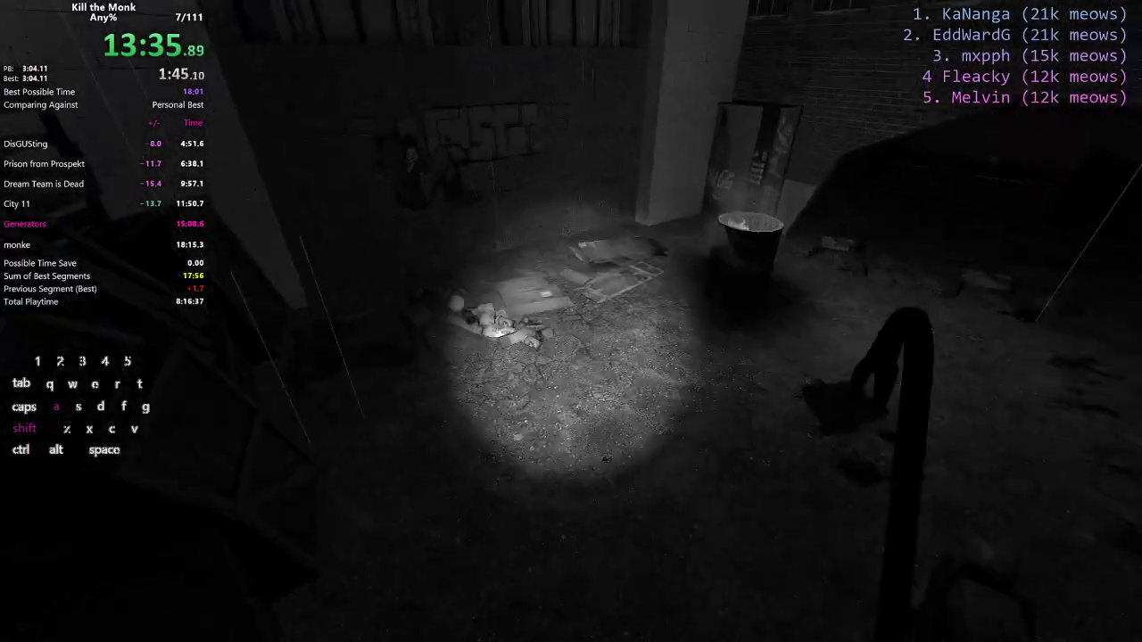
{"action": "key", "text": "d"}
{"action": "key", "text": "w"}
{"action": "key", "text": "shift"}
{"action": "key", "text": "w"}
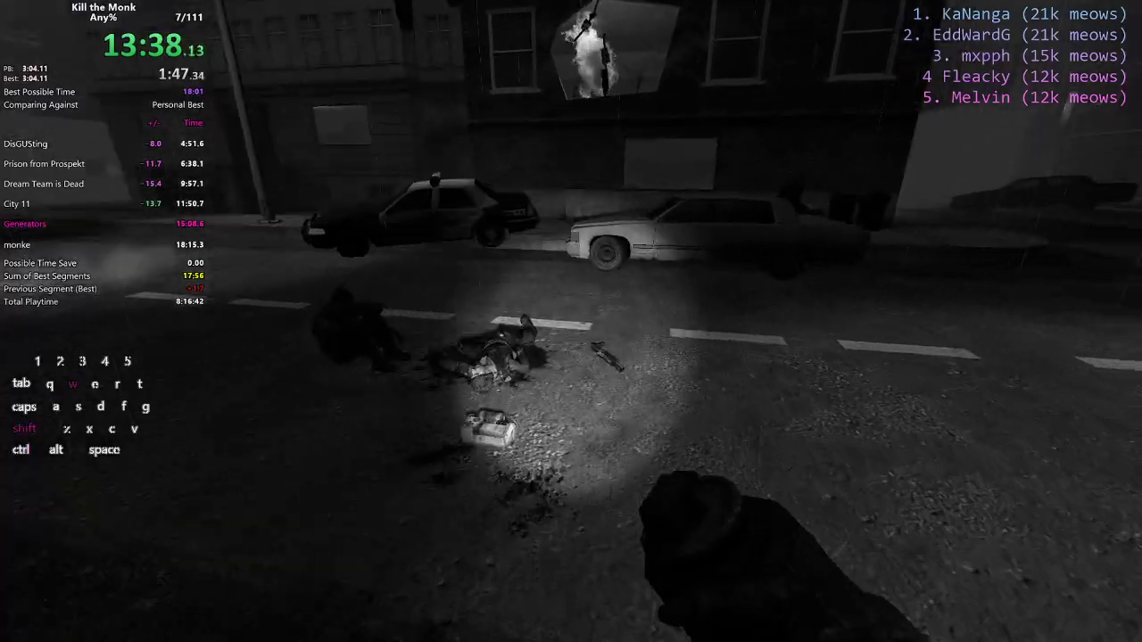
{"action": "key", "text": "w"}
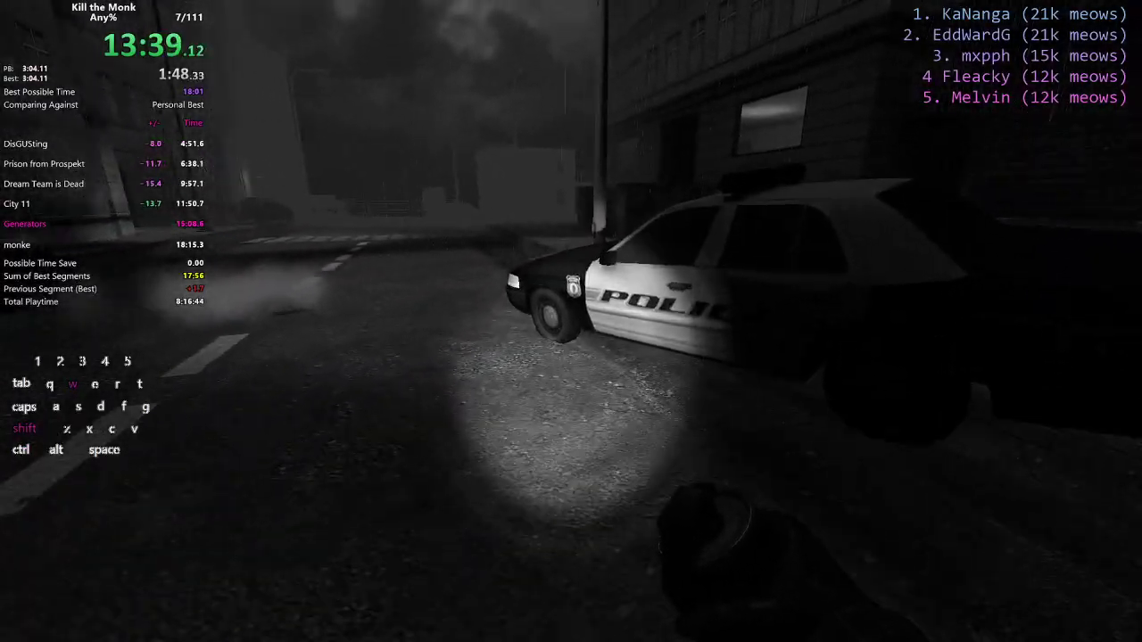
{"action": "key", "text": "w"}
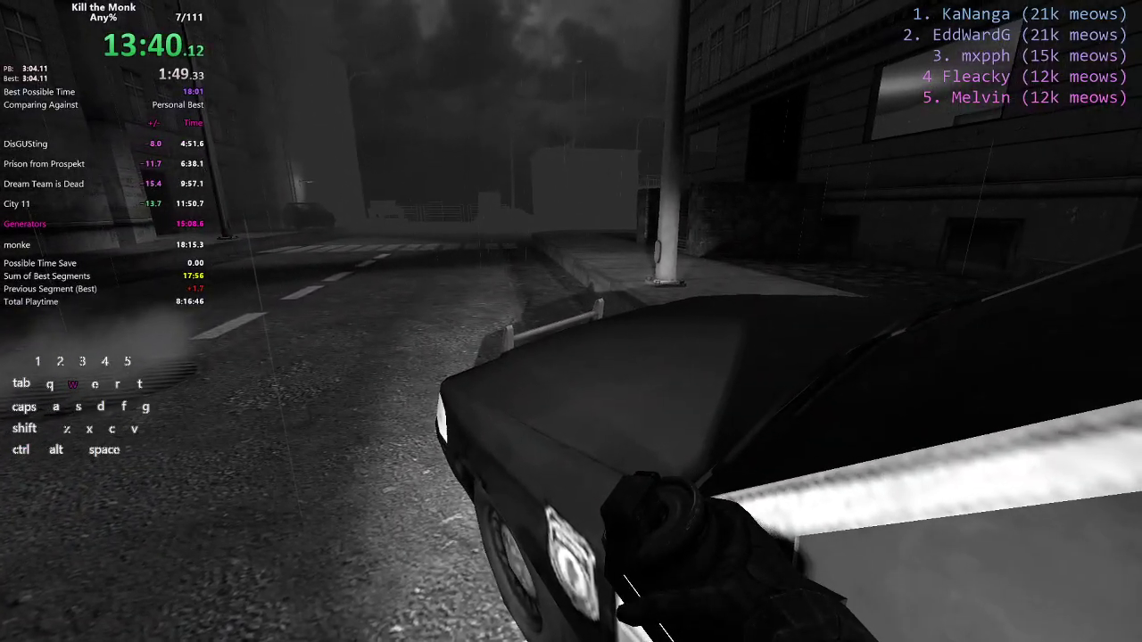
{"action": "key", "text": "w"}
{"action": "left_click", "coordinate": [571, 321]}
{"action": "key", "text": "w"}
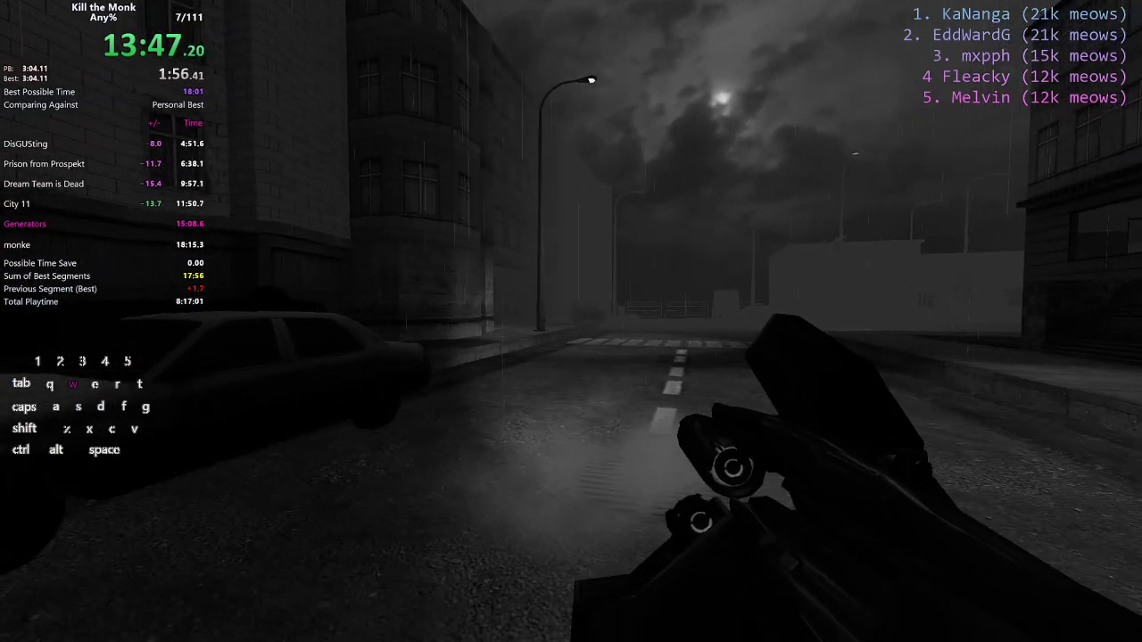
{"action": "key", "text": "f"}
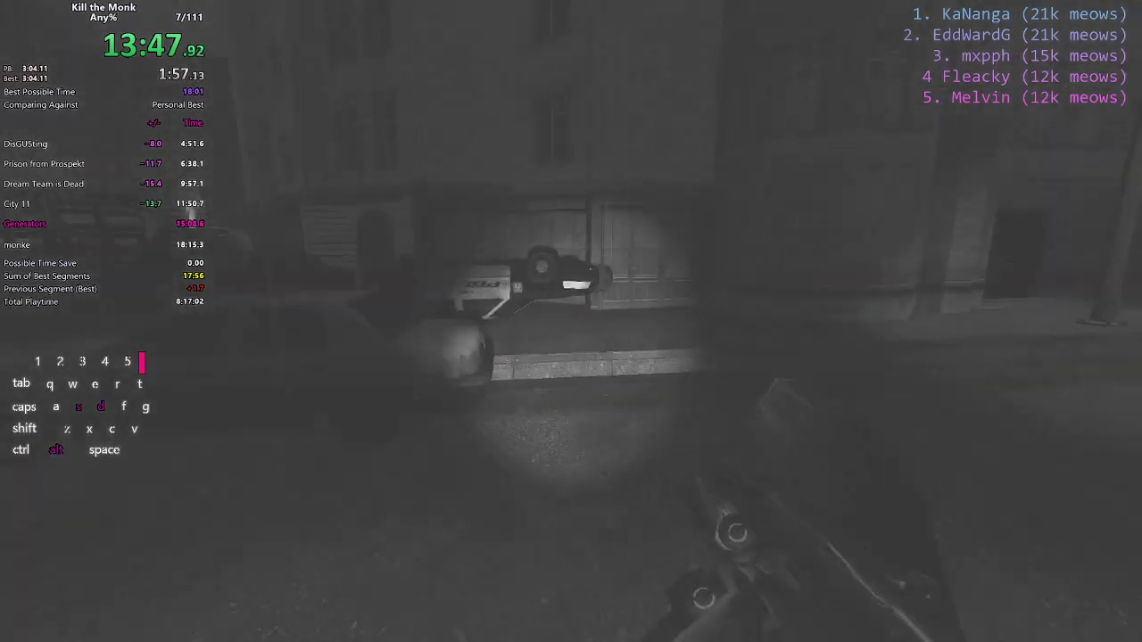
{"action": "key", "text": "s"}
{"action": "key", "text": "d"}
{"action": "key", "text": "alt"}
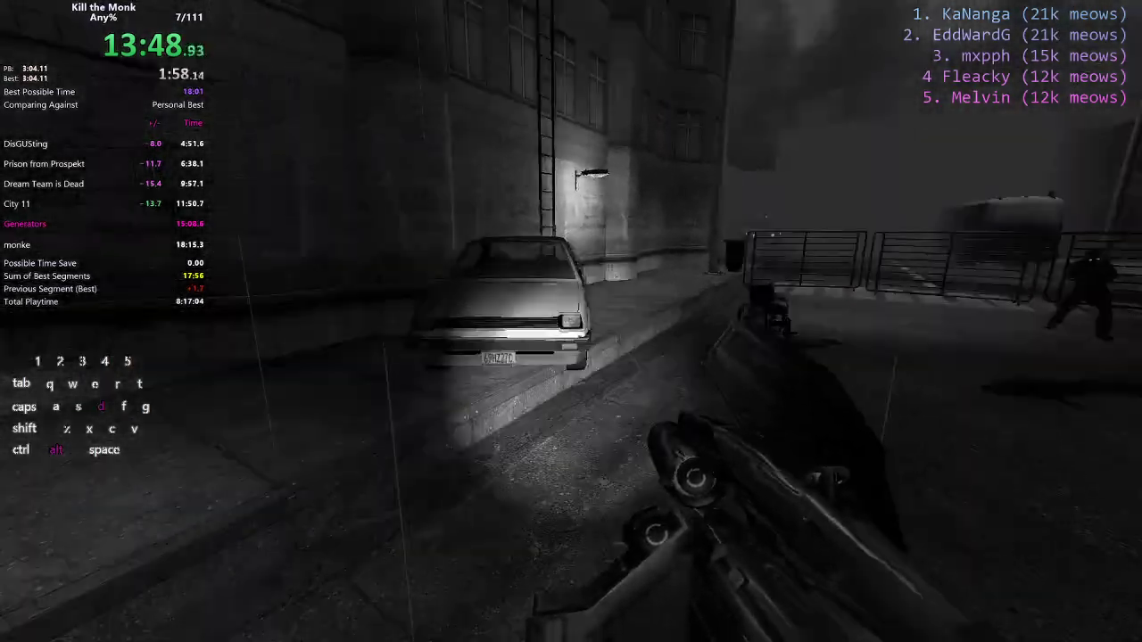
{"action": "key", "text": "ctrl"}
{"action": "key", "text": "a"}
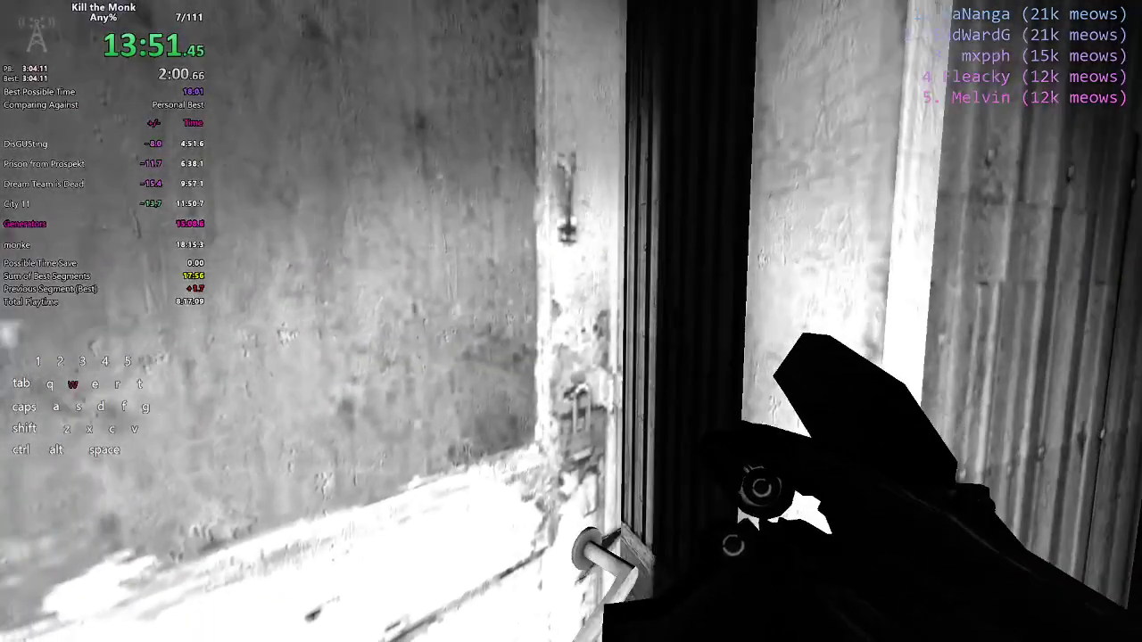
{"action": "key", "text": "shift+w"}
{"action": "left_click", "coordinate": [571, 321]}
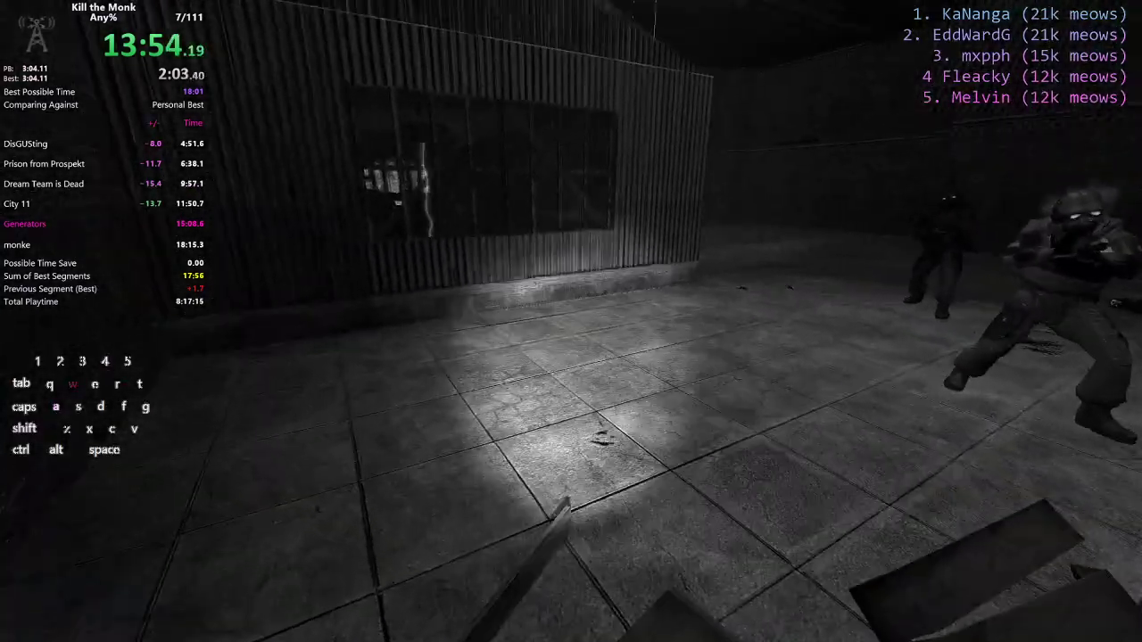
{"action": "key", "text": "a"}
{"action": "key", "text": "s"}
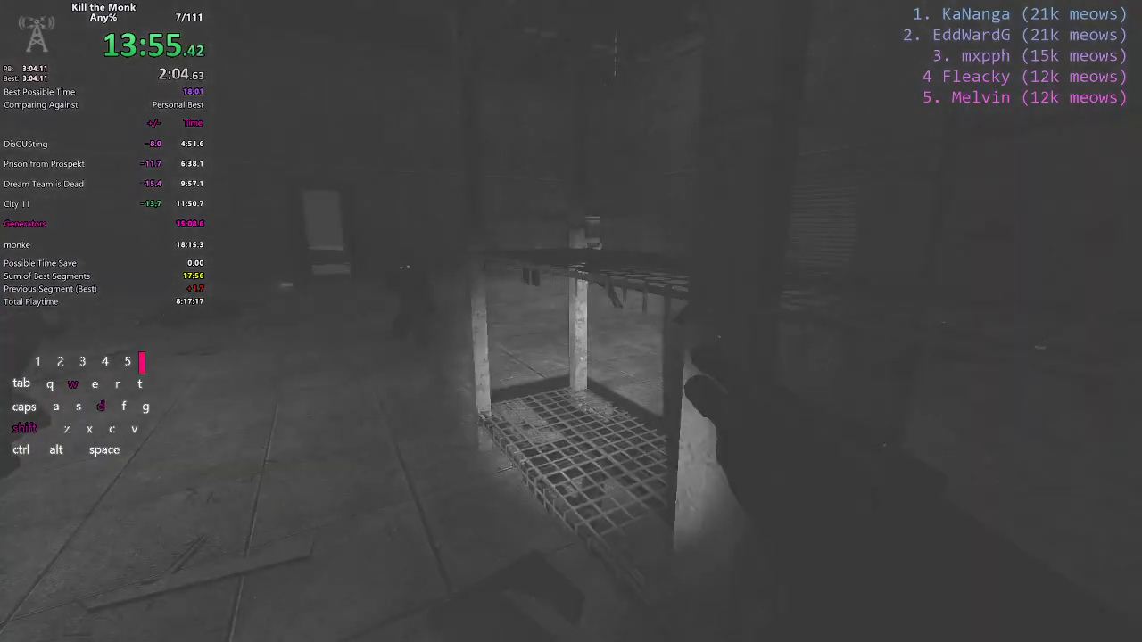
{"action": "key", "text": "a"}
{"action": "key", "text": "ctrl"}
{"action": "key", "text": "w"}
{"action": "key", "text": "d"}
{"action": "key", "text": "shift"}
{"action": "key", "text": "a"}
{"action": "key", "text": "ctrl"}
{"action": "key", "text": "d"}
{"action": "key", "text": "a"}
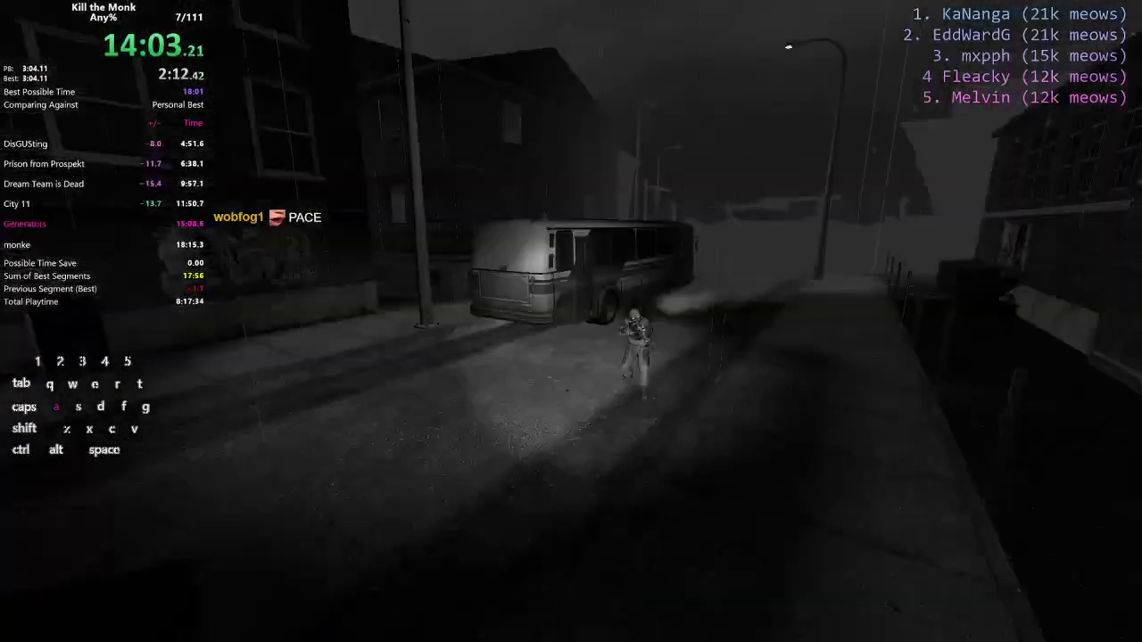
{"action": "key", "text": "s"}
{"action": "key", "text": "shift+w"}
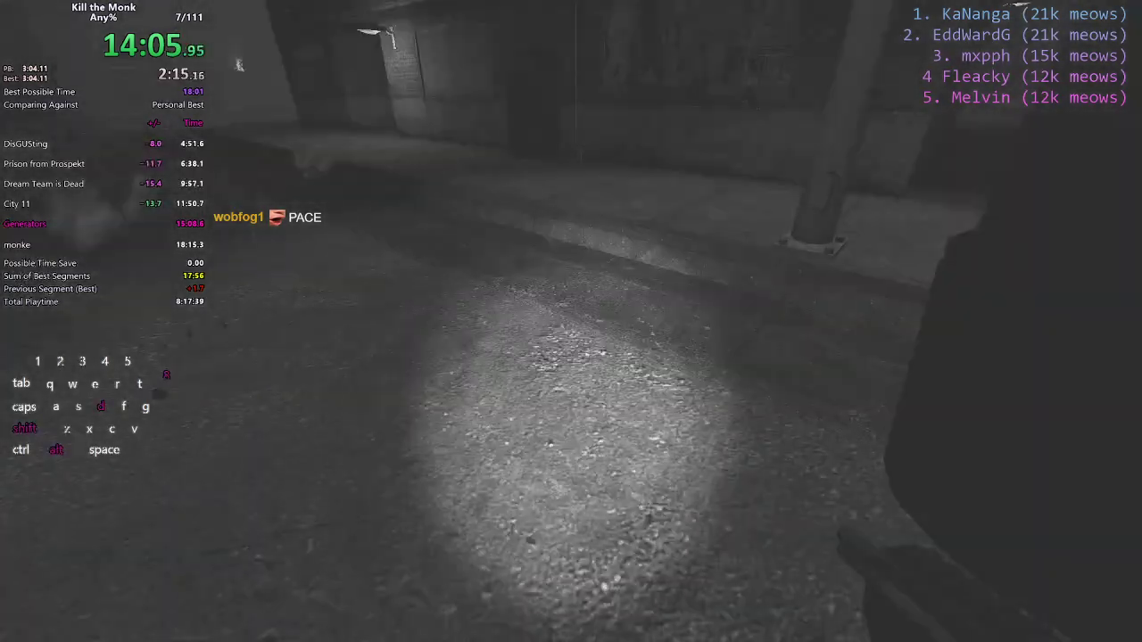
{"action": "key", "text": "ctrl"}
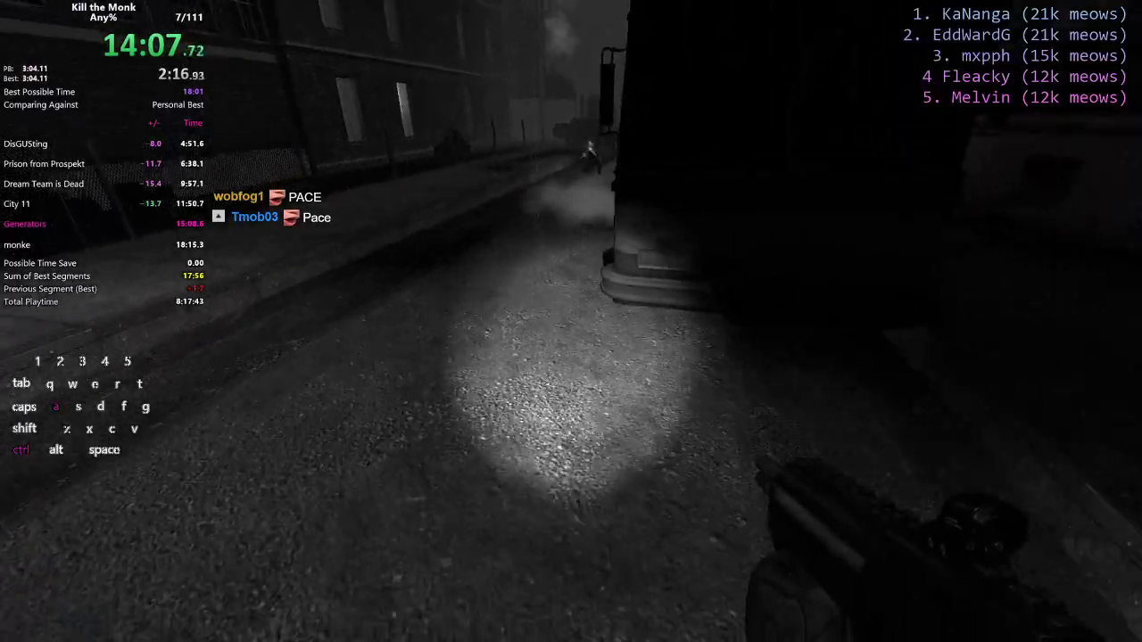
{"action": "key", "text": "a"}
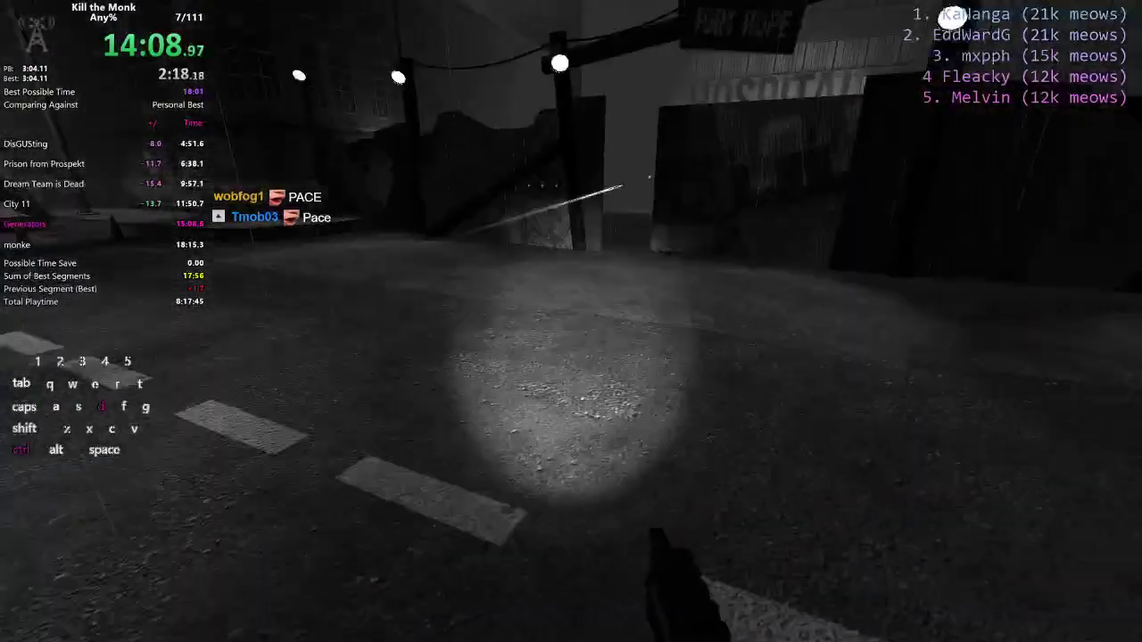
{"action": "key", "text": "a"}
{"action": "key", "text": "space"}
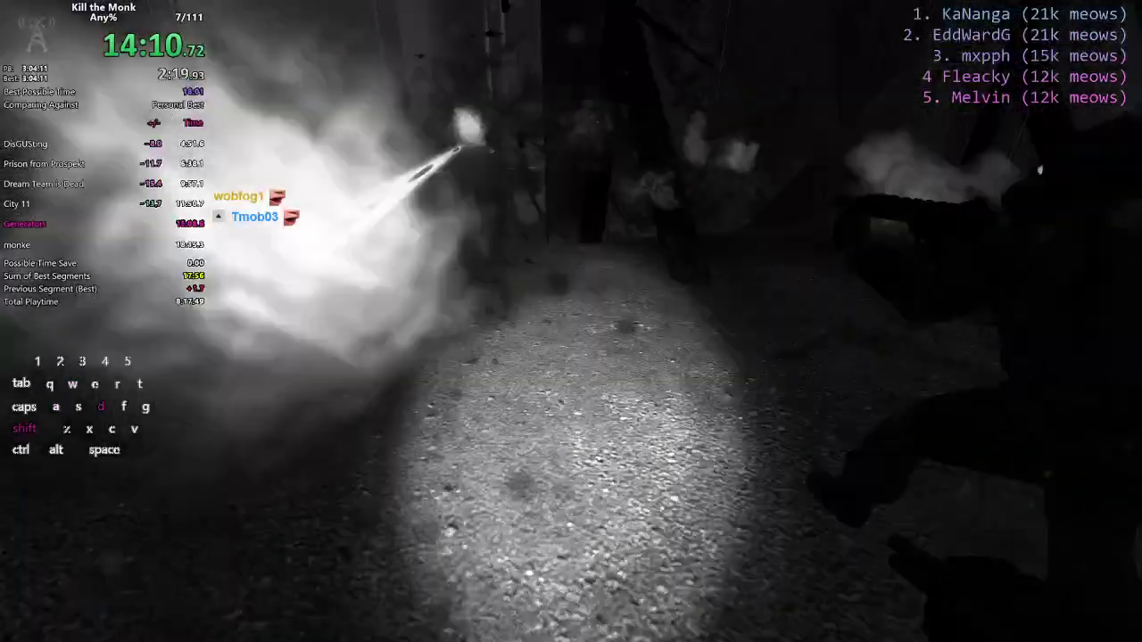
{"action": "key", "text": "d"}
{"action": "key", "text": "a"}
{"action": "key", "text": "ctrl"}
{"action": "key", "text": "s"}
{"action": "key", "text": "d"}
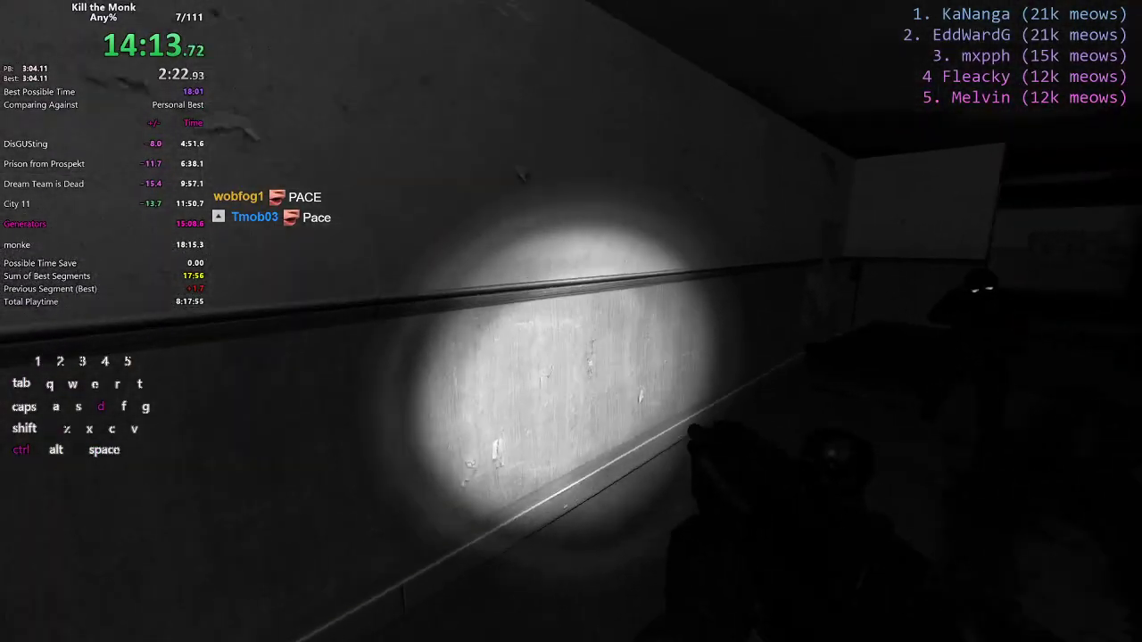
{"action": "key", "text": "w"}
{"action": "key", "text": "shift"}
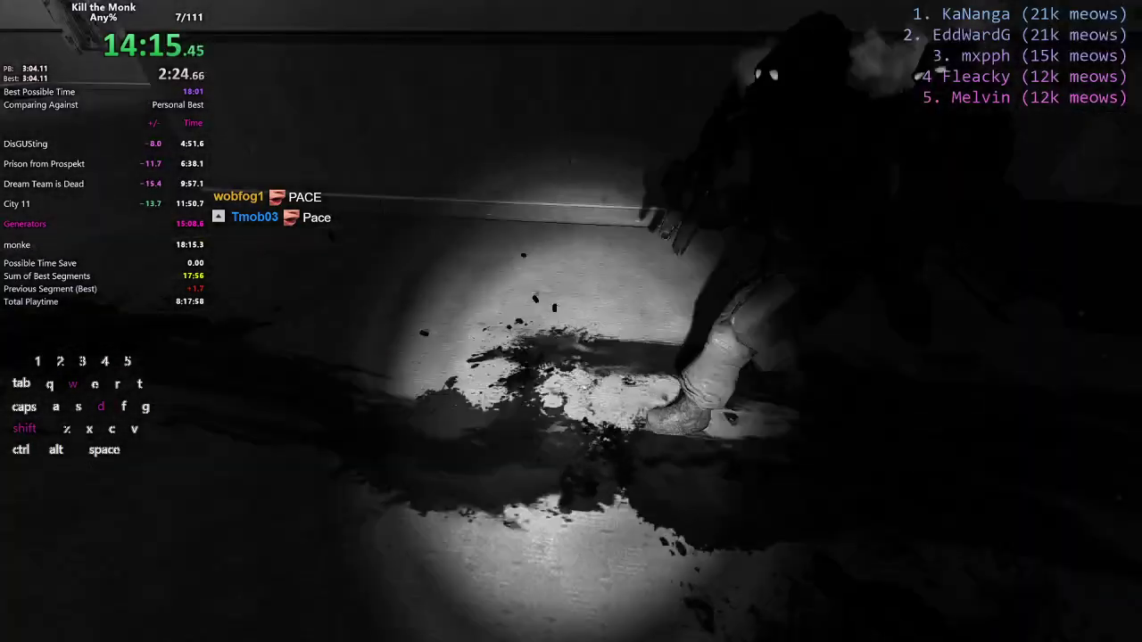
{"action": "key", "text": "4"}
{"action": "key", "text": "a"}
{"action": "key", "text": "ctrl"}
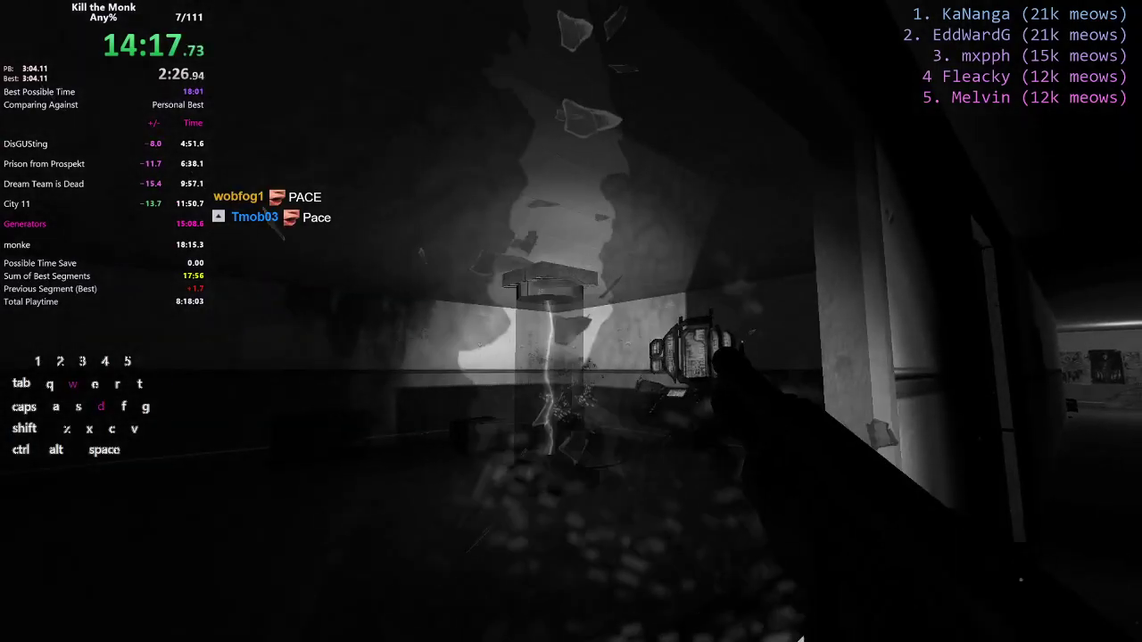
{"action": "left_click", "coordinate": [571, 321]}
{"action": "key", "text": "shift"}
{"action": "key", "text": "a"}
{"action": "key", "text": "w"}
{"action": "key", "text": "shift"}
{"action": "key", "text": "a"}
{"action": "key", "text": "space"}
{"action": "key", "text": "d"}
{"action": "key", "text": "space"}
{"action": "key", "text": "w"}
{"action": "key", "text": "d"}
{"action": "key", "text": "ctrl"}
{"action": "key", "text": "shift"}
{"action": "key", "text": "ctrl+space"}
{"action": "key", "text": "a"}
{"action": "key", "text": "d"}
{"action": "key", "text": "space"}
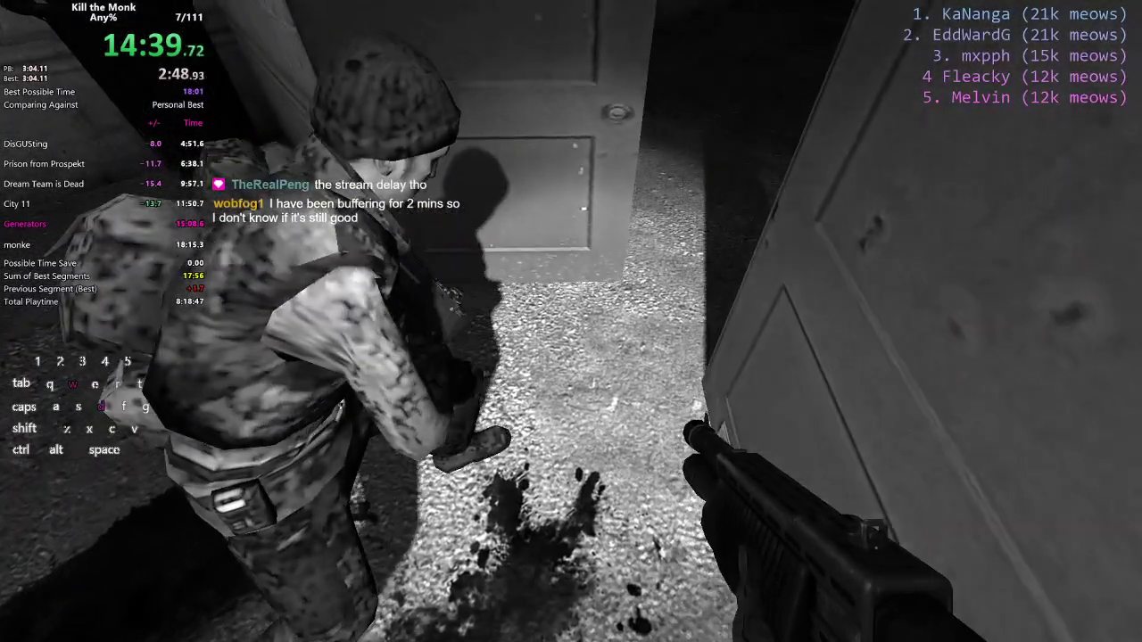
{"action": "key", "text": "shift+w+d"}
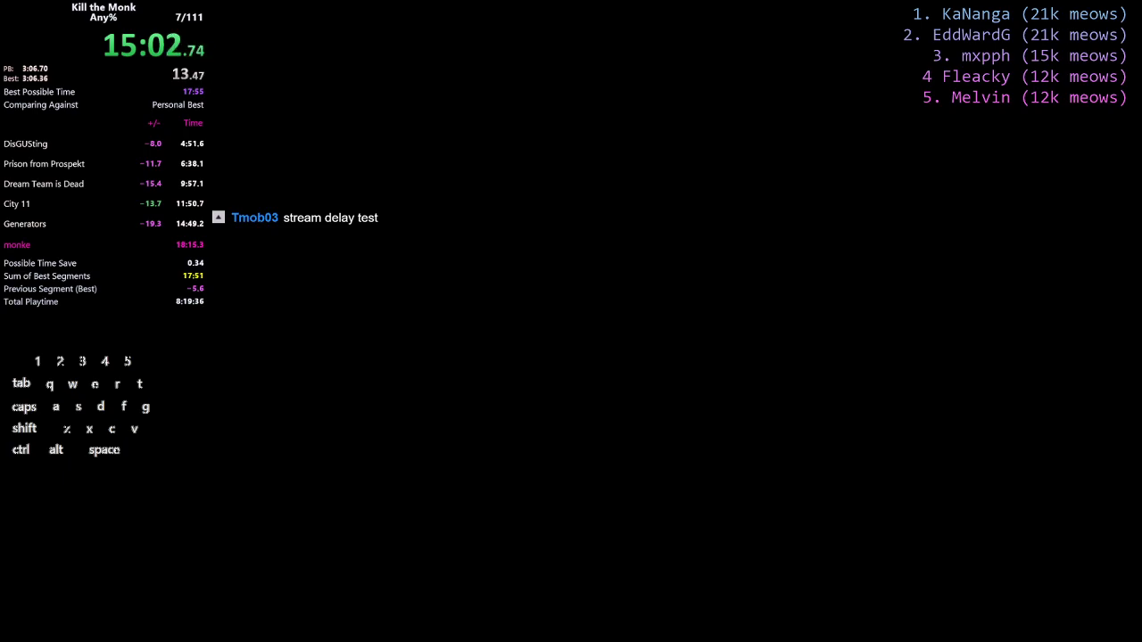
{"action": "key", "text": "w"}
{"action": "key", "text": "d"}
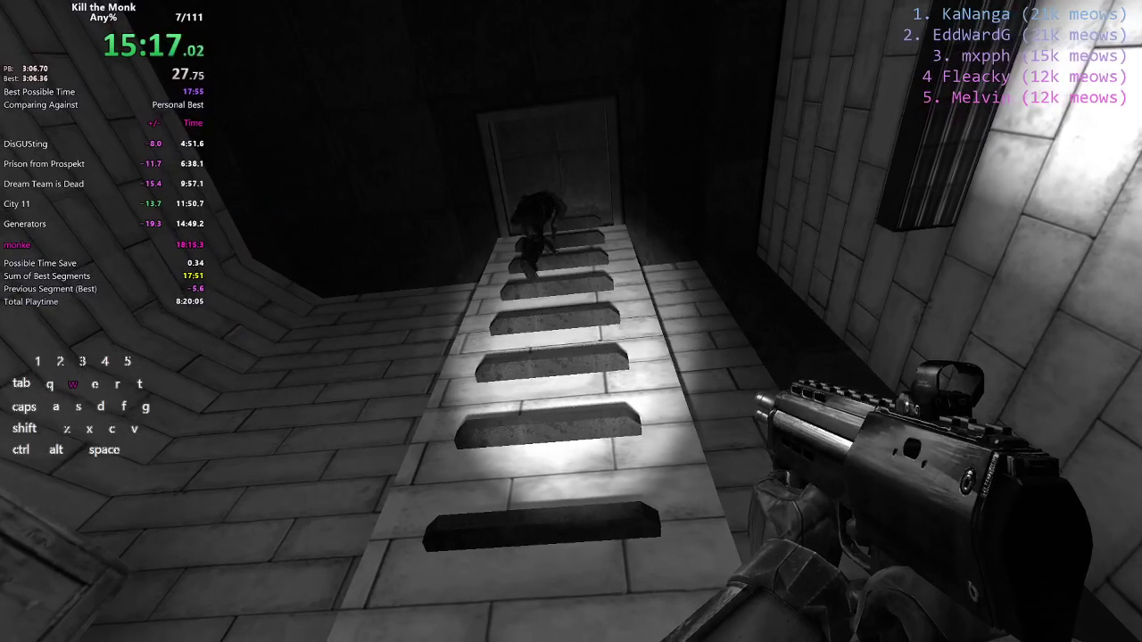
{"action": "key", "text": "a"}
{"action": "key", "text": "d"}
{"action": "key", "text": "ctrl+space"}
{"action": "key", "text": "w"}
{"action": "key", "text": "shift+d"}
{"action": "key", "text": "w"}
{"action": "key", "text": "a"}
{"action": "key", "text": "shift"}
{"action": "key", "text": "ctrl"}
{"action": "key", "text": "d"}
{"action": "key", "text": "w"}
{"action": "key", "text": "shift"}
{"action": "key", "text": "d"}
{"action": "key", "text": "w"}
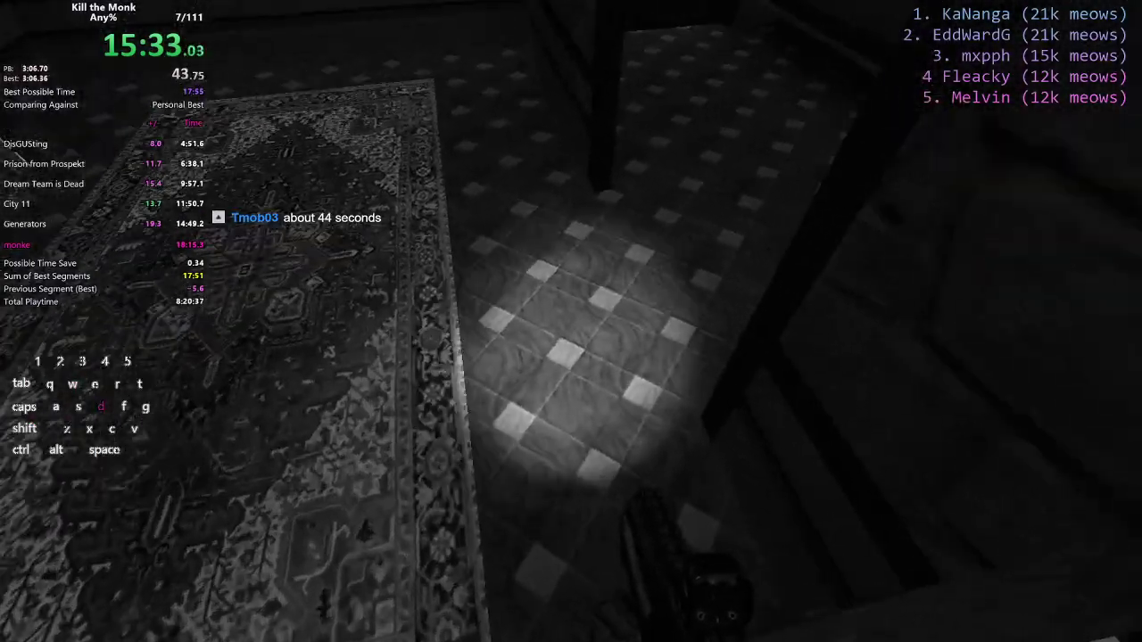
{"action": "key", "text": "w"}
{"action": "key", "text": "w"}
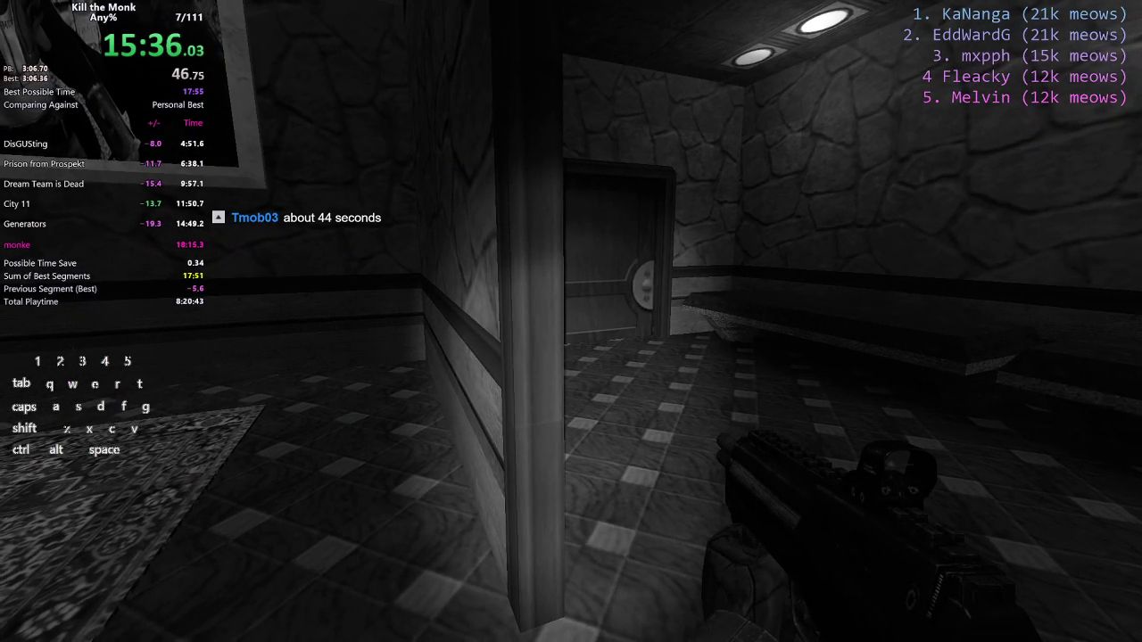
{"action": "key", "text": "w"}
{"action": "key", "text": "4"}
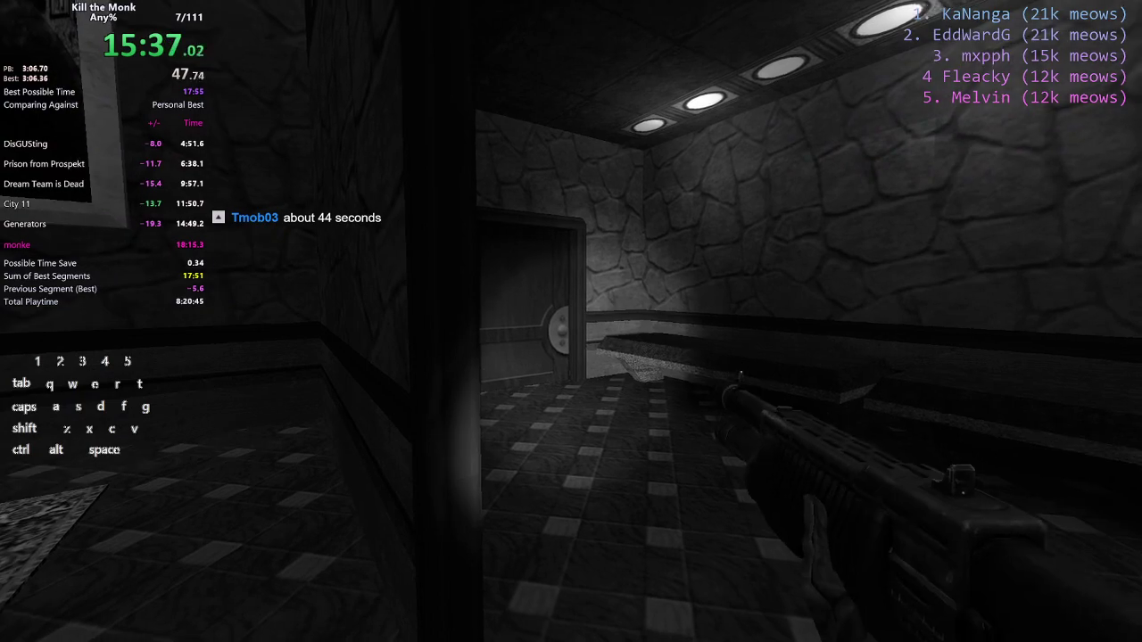
{"action": "key", "text": "w"}
{"action": "key", "text": "w"}
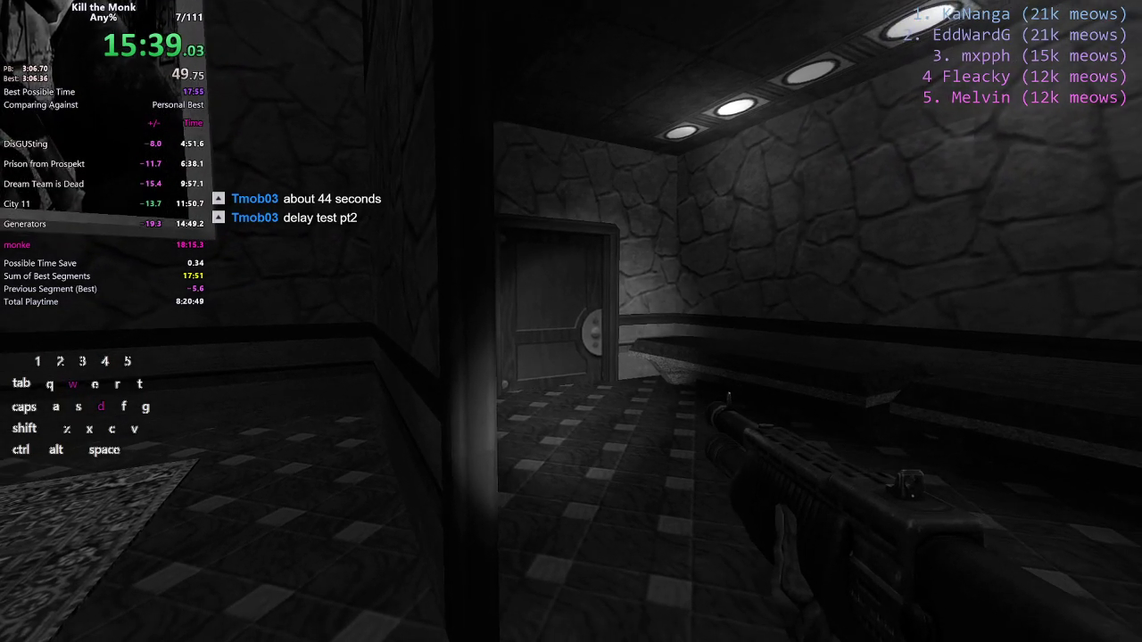
{"action": "key", "text": "w"}
{"action": "key", "text": "shift"}
{"action": "key", "text": "a"}
{"action": "key", "text": "shift"}
{"action": "key", "text": "ctrl"}
{"action": "key", "text": "s"}
{"action": "key", "text": "w"}
{"action": "key", "text": "d"}
{"action": "key", "text": "a"}
{"action": "key", "text": "q"}
{"action": "key", "text": "q"}
{"action": "key", "text": "ctrl"}
{"action": "key", "text": "w"}
{"action": "key", "text": "4"}
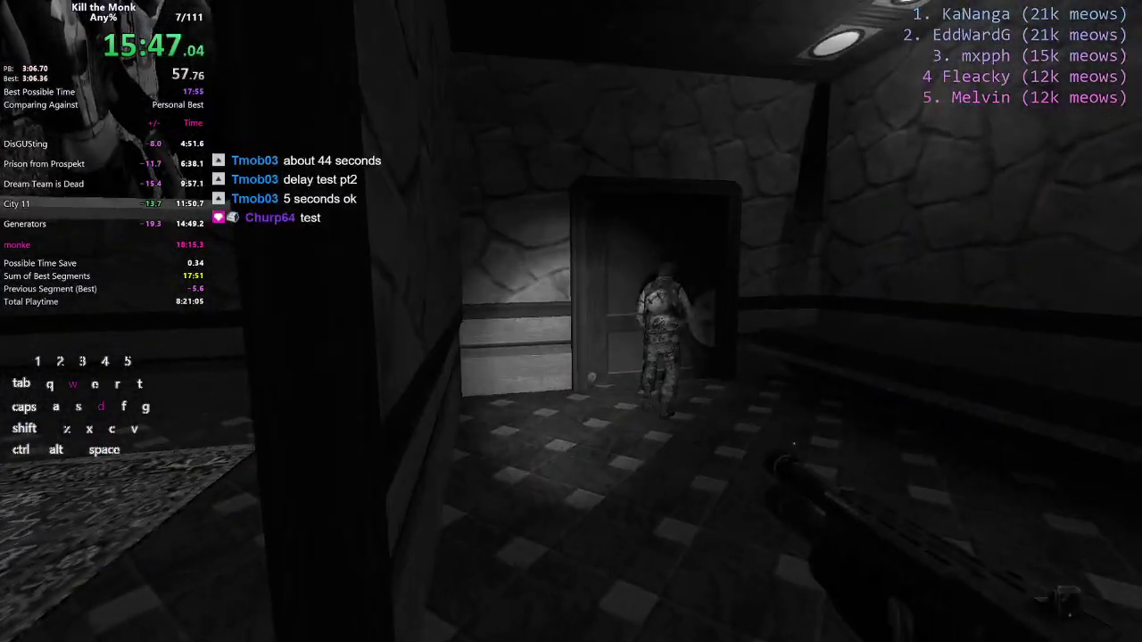
{"action": "key", "text": "w"}
{"action": "key", "text": "d"}
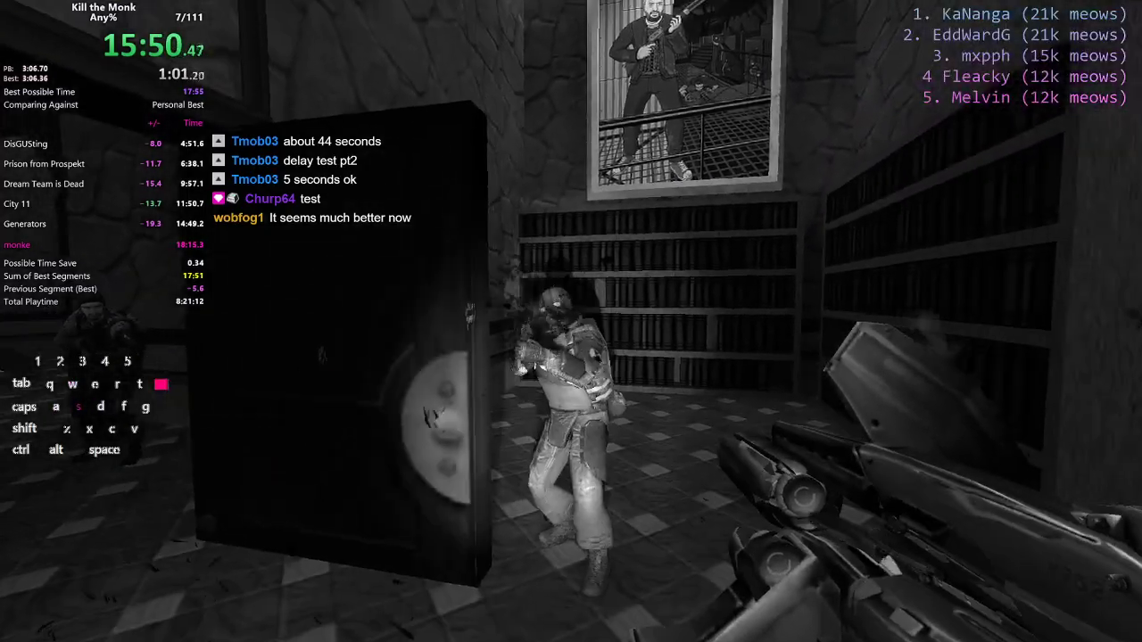
{"action": "left_click", "coordinate": [571, 321]}
{"action": "key", "text": "a"}
{"action": "key", "text": "s"}
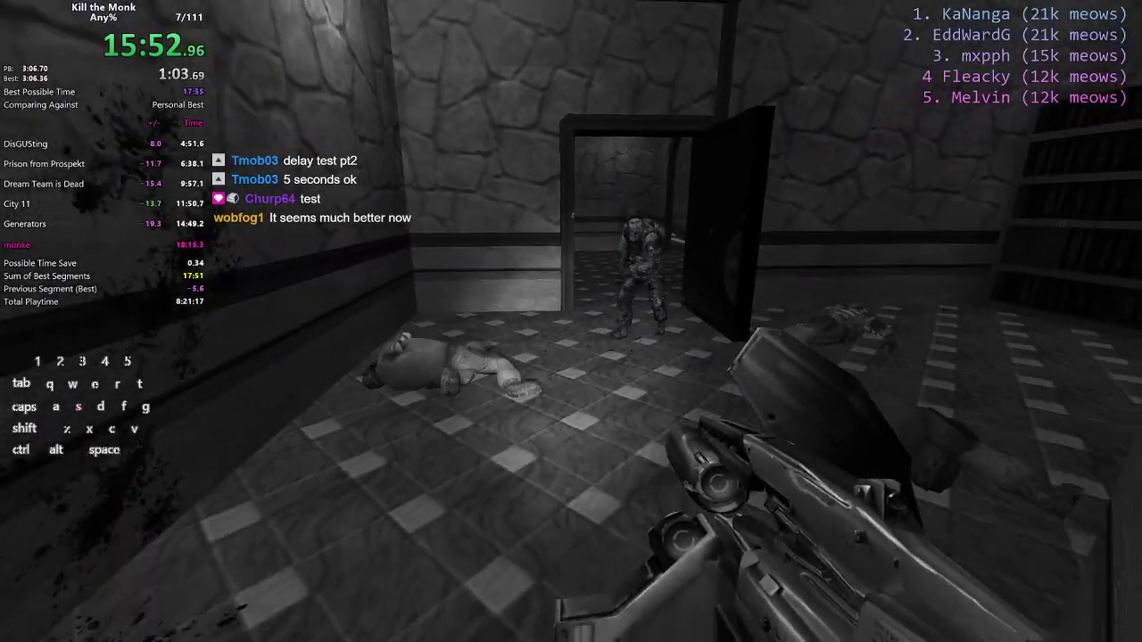
{"action": "key", "text": "w"}
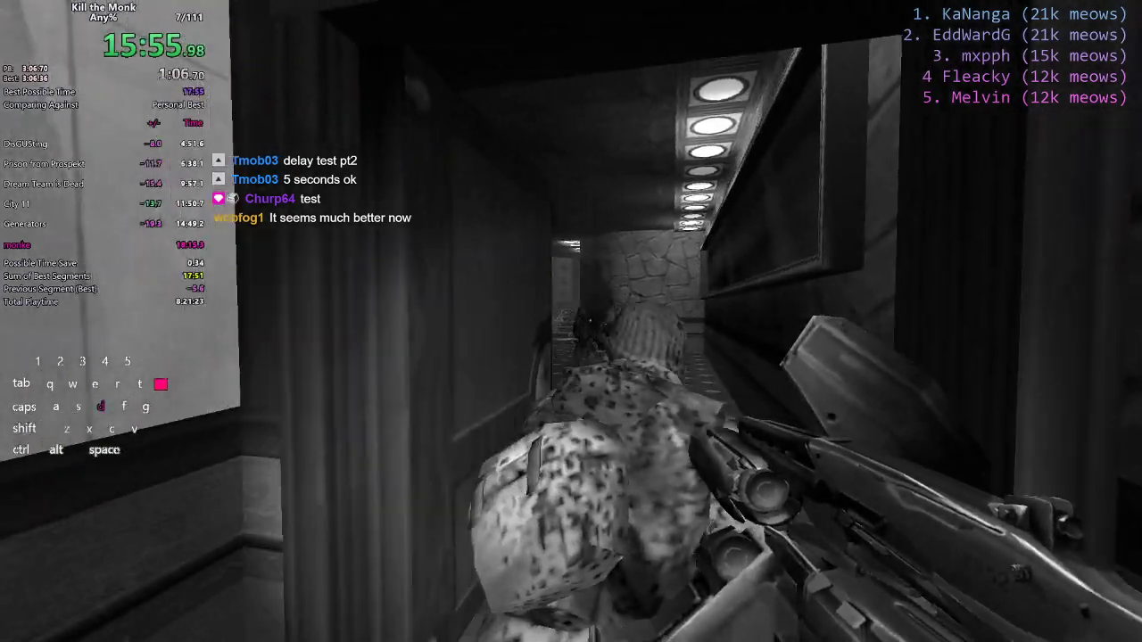
{"action": "key", "text": "d"}
{"action": "key", "text": "shift+w"}
{"action": "key", "text": "d"}
{"action": "key", "text": "space"}
{"action": "key", "text": "w"}
{"action": "key", "text": "w"}
{"action": "key", "text": "a"}
{"action": "key", "text": "ctrl"}
{"action": "key", "text": "a"}
{"action": "key", "text": "shift"}
{"action": "key", "text": "s"}
{"action": "key", "text": "alt"}
{"action": "key", "text": "w"}
{"action": "key", "text": "shift"}
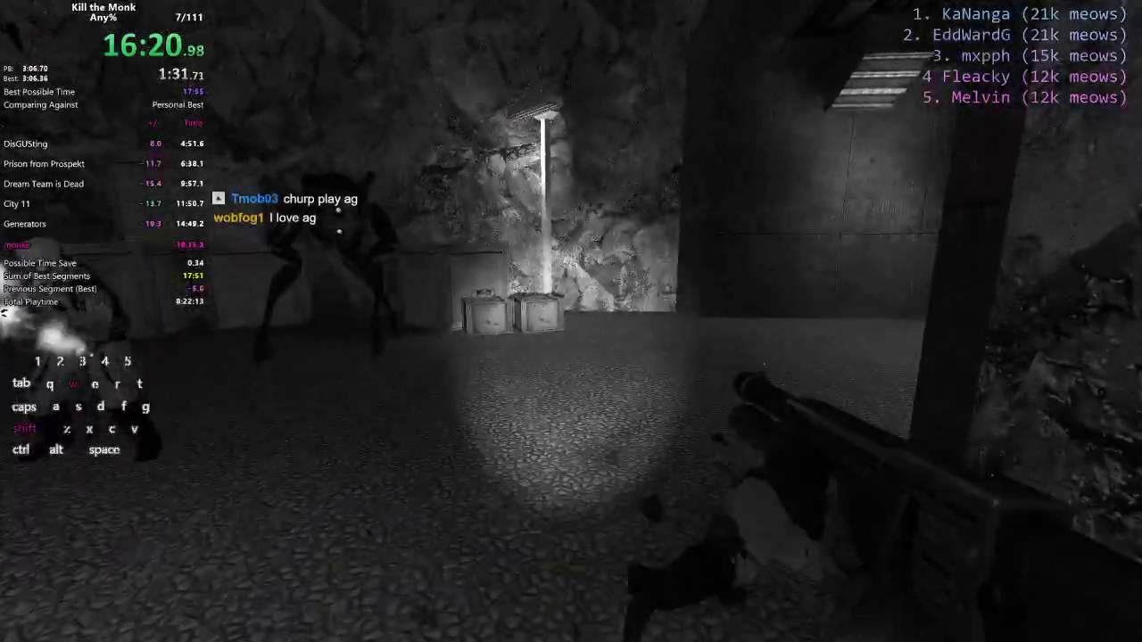
{"action": "key", "text": "space"}
{"action": "key", "text": "a"}
{"action": "key", "text": "shift+w"}
{"action": "key", "text": "e"}
{"action": "key", "text": "a"}
{"action": "key", "text": "s"}
{"action": "key", "text": "d"}
{"action": "key", "text": "w"}
{"action": "key", "text": "s"}
{"action": "key", "text": "d"}
{"action": "key", "text": "alt"}
{"action": "key", "text": "a"}
{"action": "key", "text": "ctrl"}
{"action": "key", "text": "space"}
{"action": "key", "text": "e"}
{"action": "key", "text": "r"}
{"action": "key", "text": "w"}
{"action": "key", "text": "shift"}
{"action": "key", "text": "a"}
{"action": "key", "text": "w"}
{"action": "key", "text": "r"}
{"action": "key", "text": "w"}
{"action": "key", "text": "d"}
{"action": "key", "text": "a"}
{"action": "key", "text": "w"}
{"action": "key", "text": "a"}
{"action": "key", "text": "q"}
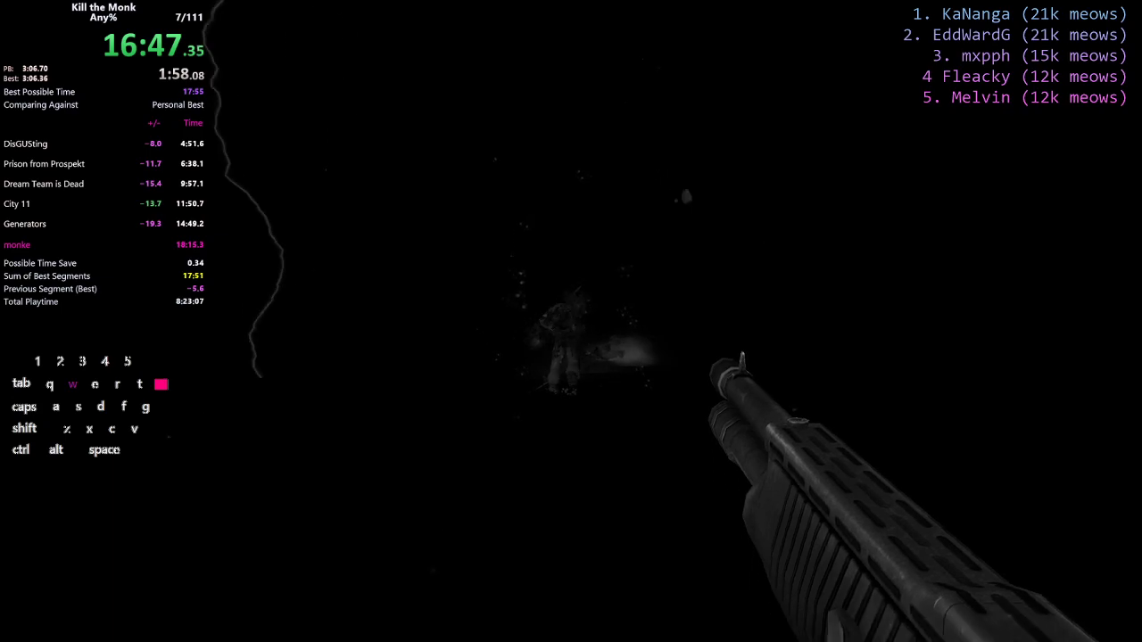
{"action": "key", "text": "r"}
{"action": "key", "text": "w"}
{"action": "key", "text": "w"}
{"action": "key", "text": "a"}
{"action": "key", "text": "3"}
{"action": "left_click", "coordinate": [571, 321]}
{"action": "left_click", "coordinate": [571, 321]}
{"action": "key", "text": "q"}
{"action": "key", "text": "a"}
{"action": "key", "text": "w"}
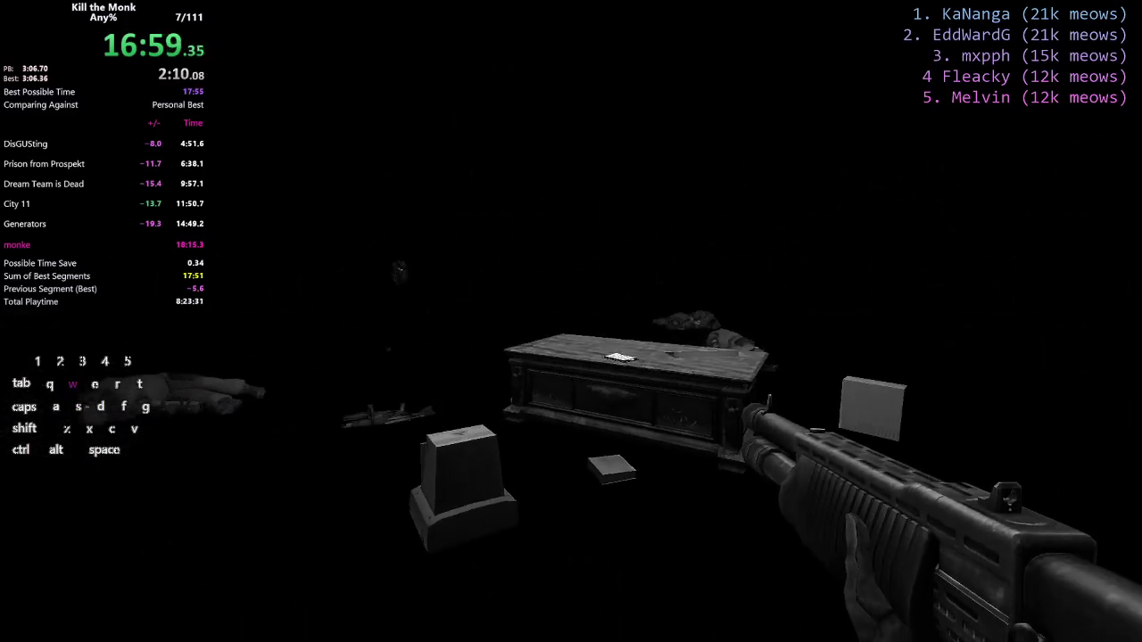
{"action": "left_click", "coordinate": [571, 321]}
{"action": "left_click", "coordinate": [571, 321]}
{"action": "left_click", "coordinate": [571, 321]}
{"action": "key", "text": "d"}
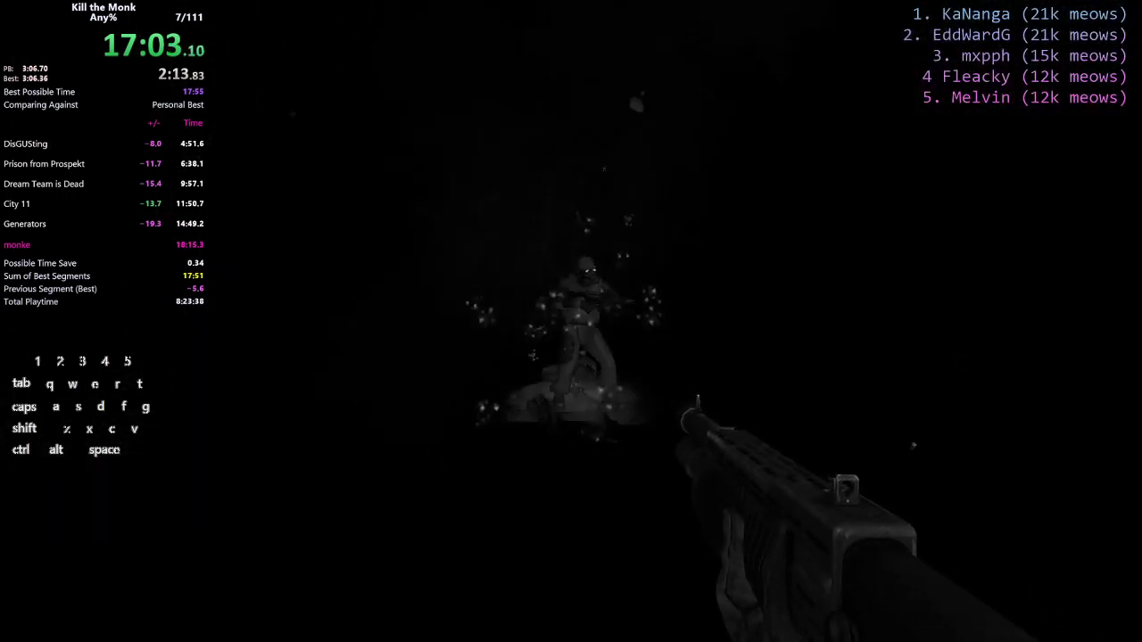
{"action": "left_click", "coordinate": [571, 322]}
{"action": "key", "text": "w"}
{"action": "key", "text": "a"}
{"action": "key", "text": "s"}
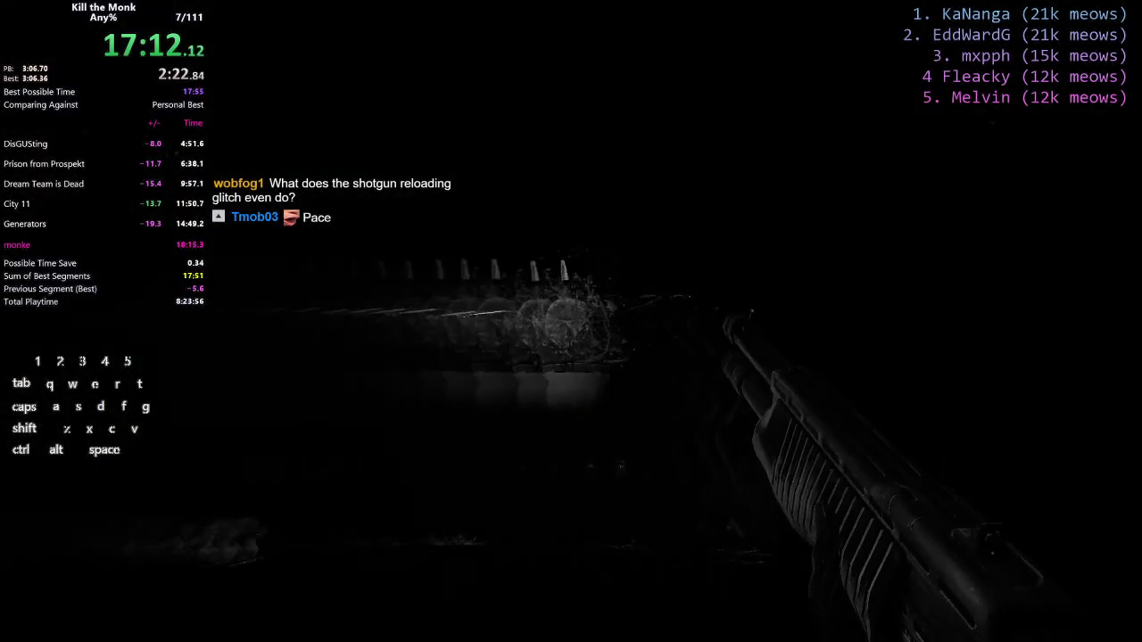
{"action": "key", "text": "r"}
{"action": "left_click", "coordinate": [571, 322]}
{"action": "left_click", "coordinate": [571, 321]}
{"action": "key", "text": "s"}
{"action": "left_click", "coordinate": [571, 321]}
{"action": "left_click", "coordinate": [571, 321]}
{"action": "left_click", "coordinate": [571, 321]}
{"action": "left_click", "coordinate": [571, 322]}
{"action": "left_click", "coordinate": [571, 321]}
{"action": "left_click", "coordinate": [571, 321]}
{"action": "left_click", "coordinate": [571, 321]}
{"action": "left_click", "coordinate": [571, 321]}
{"action": "left_click", "coordinate": [571, 322]}
{"action": "left_click", "coordinate": [571, 321]}
{"action": "key", "text": "a"}
{"action": "key", "text": "w"}
{"action": "key", "text": "4"}
{"action": "key", "text": "q"}
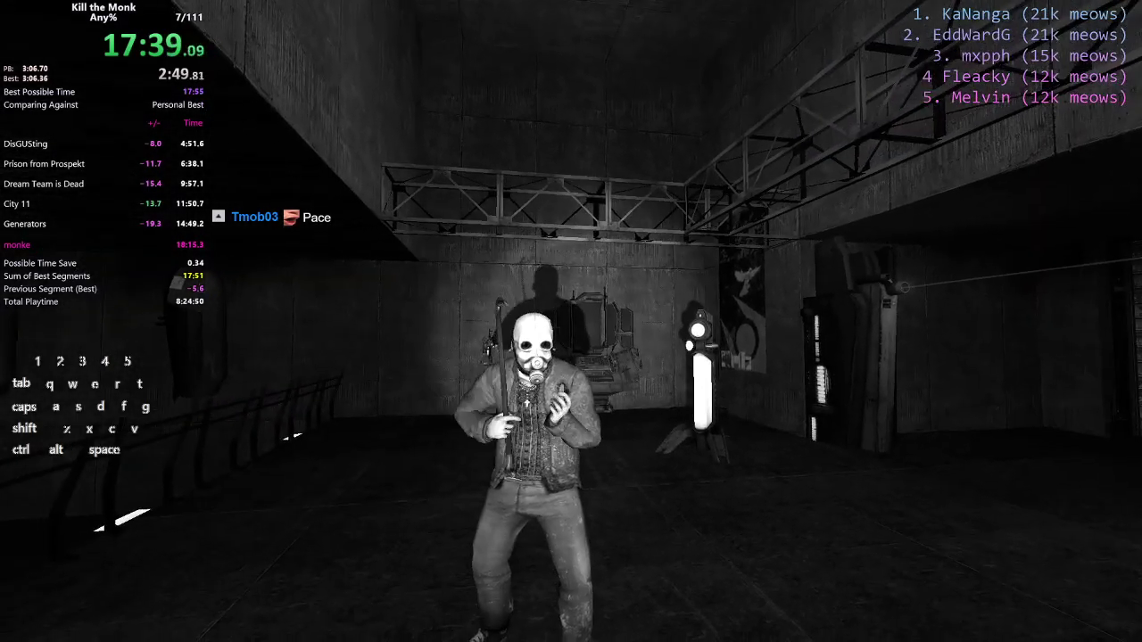
{"action": "key", "text": "w"}
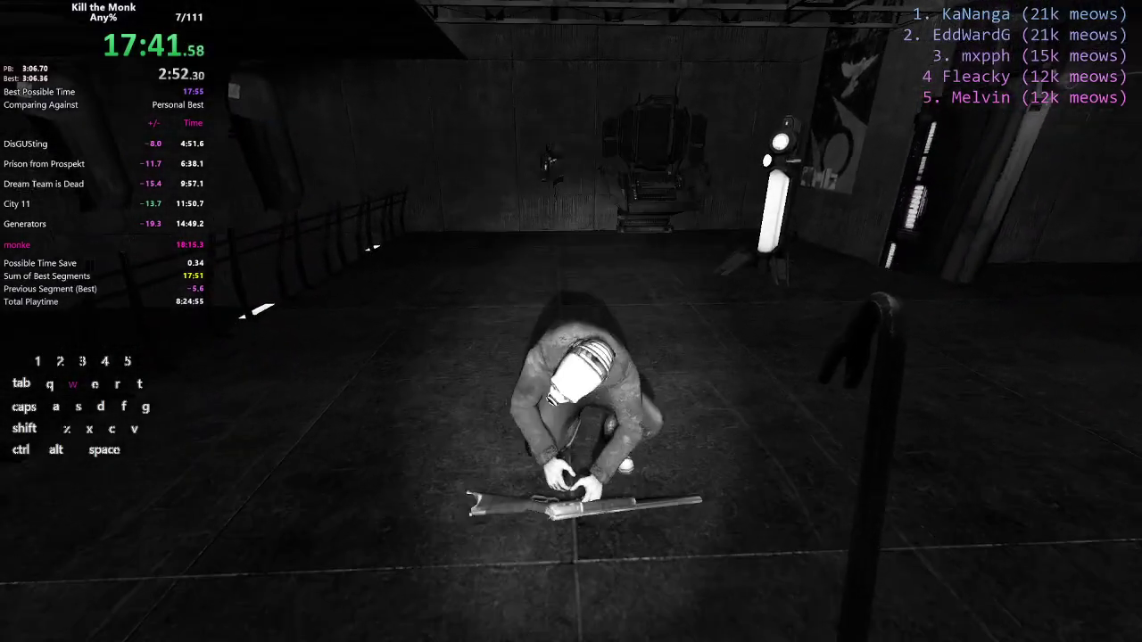
{"action": "left_click", "coordinate": [571, 321]}
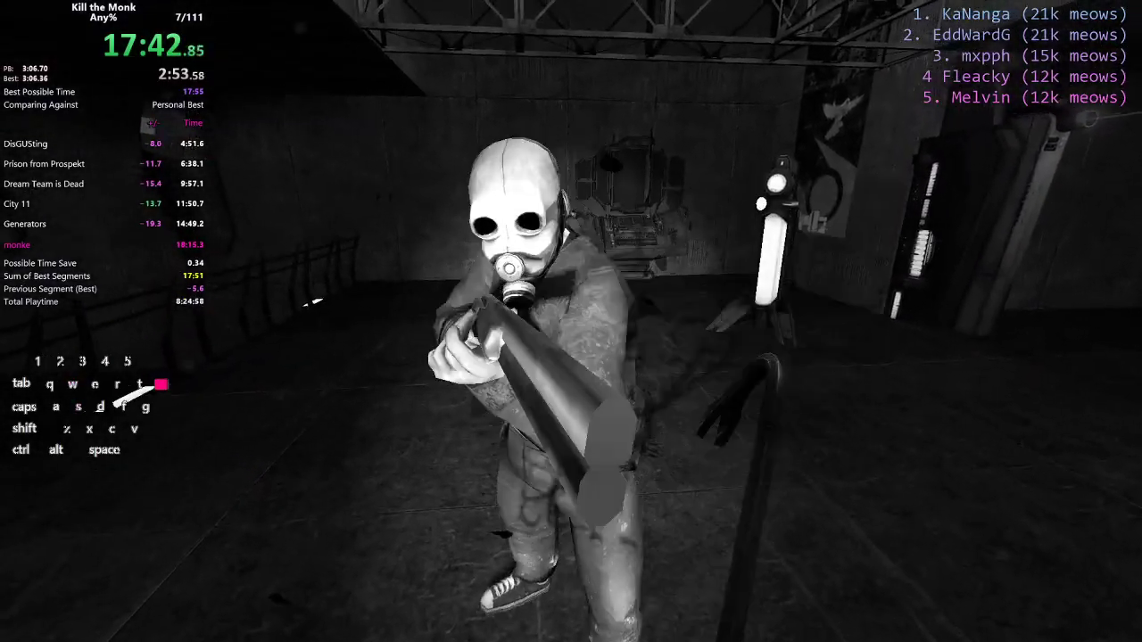
{"action": "key", "text": "s"}
{"action": "left_click", "coordinate": [571, 321]}
{"action": "left_click", "coordinate": [571, 321]}
{"action": "left_click", "coordinate": [571, 321]}
{"action": "key", "text": "w"}
{"action": "left_click", "coordinate": [571, 321]}
{"action": "left_click", "coordinate": [571, 321]}
{"action": "key", "text": "w"}
{"action": "left_click", "coordinate": [571, 321]}
{"action": "key", "text": "w"}
{"action": "left_click", "coordinate": [571, 321]}
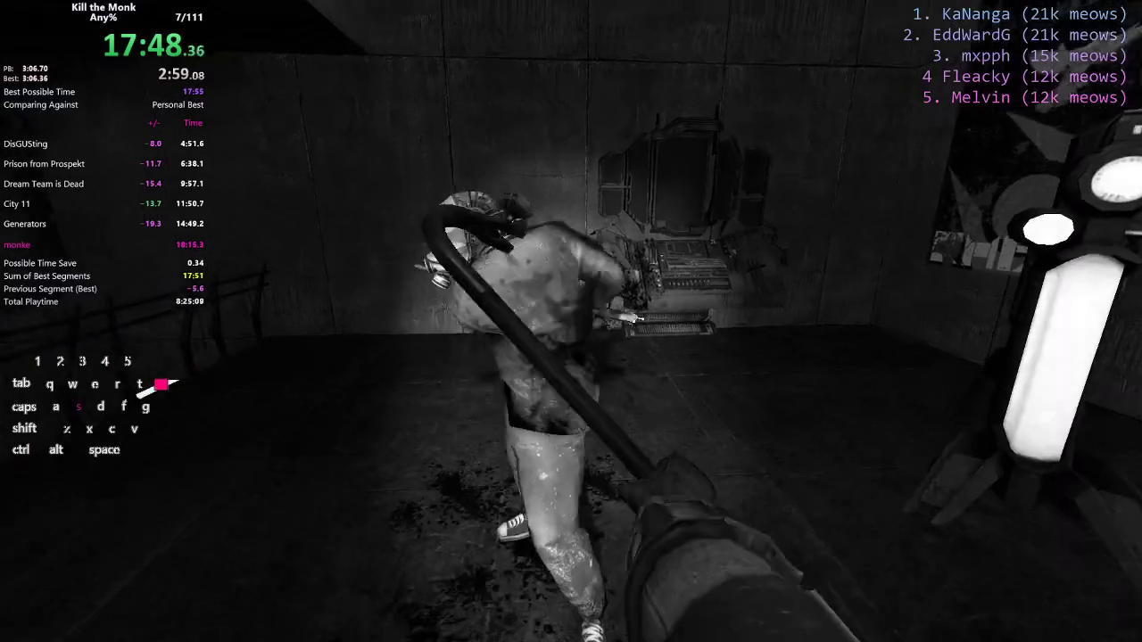
{"action": "left_click", "coordinate": [571, 321]}
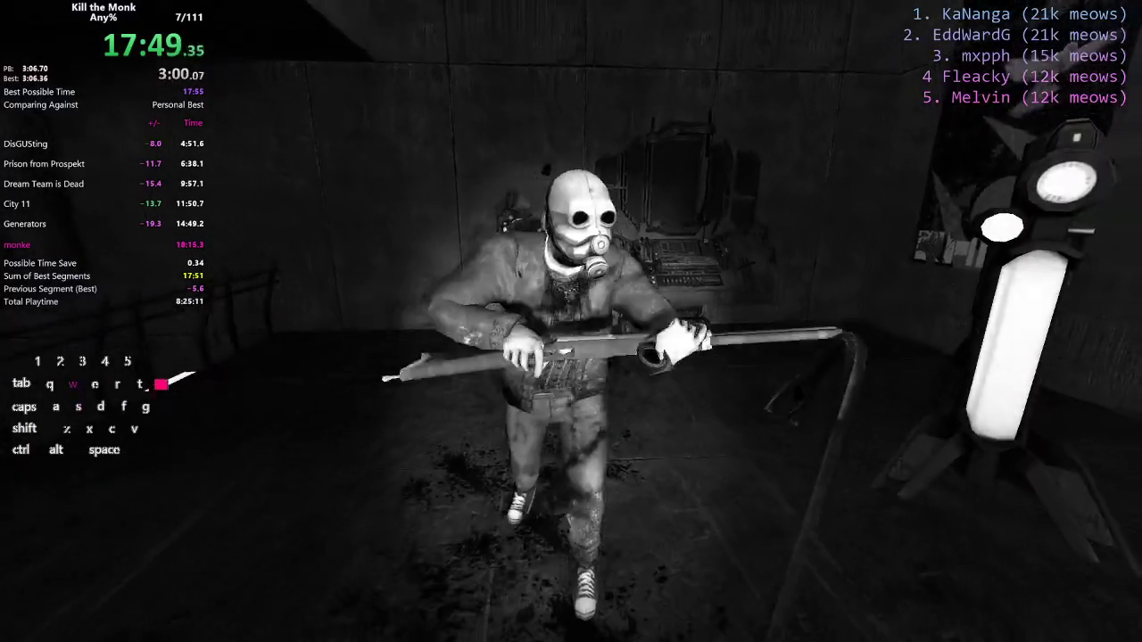
{"action": "left_click", "coordinate": [571, 322]}
{"action": "left_click", "coordinate": [571, 321]}
{"action": "left_click", "coordinate": [571, 321]}
{"action": "key", "text": "w"}
{"action": "key", "text": "s"}
{"action": "left_click", "coordinate": [571, 322]}
{"action": "left_click", "coordinate": [571, 321]}
{"action": "key", "text": "a"}
{"action": "key", "text": "ctrl"}
{"action": "key", "text": "w"}
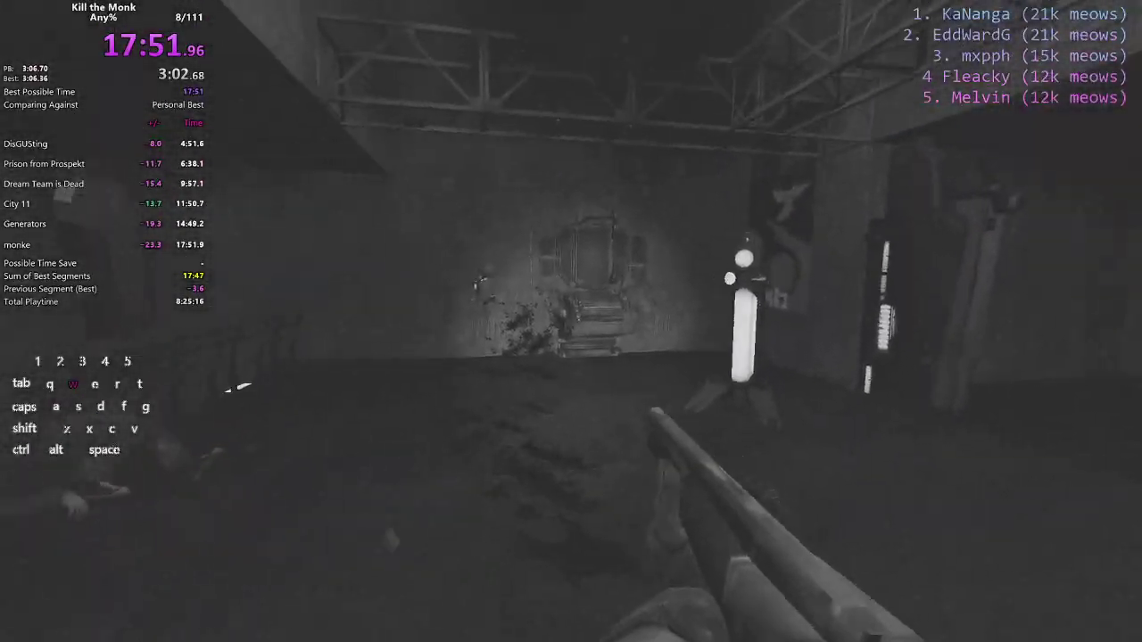